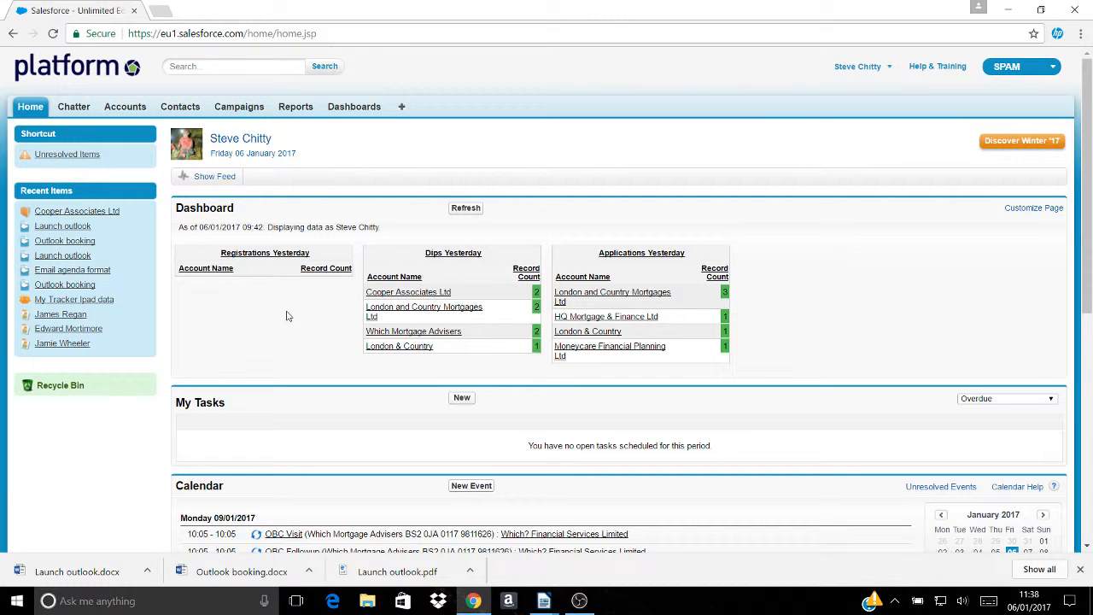
- Search for 'cooper' and open the Cooper Associates Ltd account
{"action": "left_click", "coordinate": [206, 70]}
{"action": "type", "text": "cooper"}
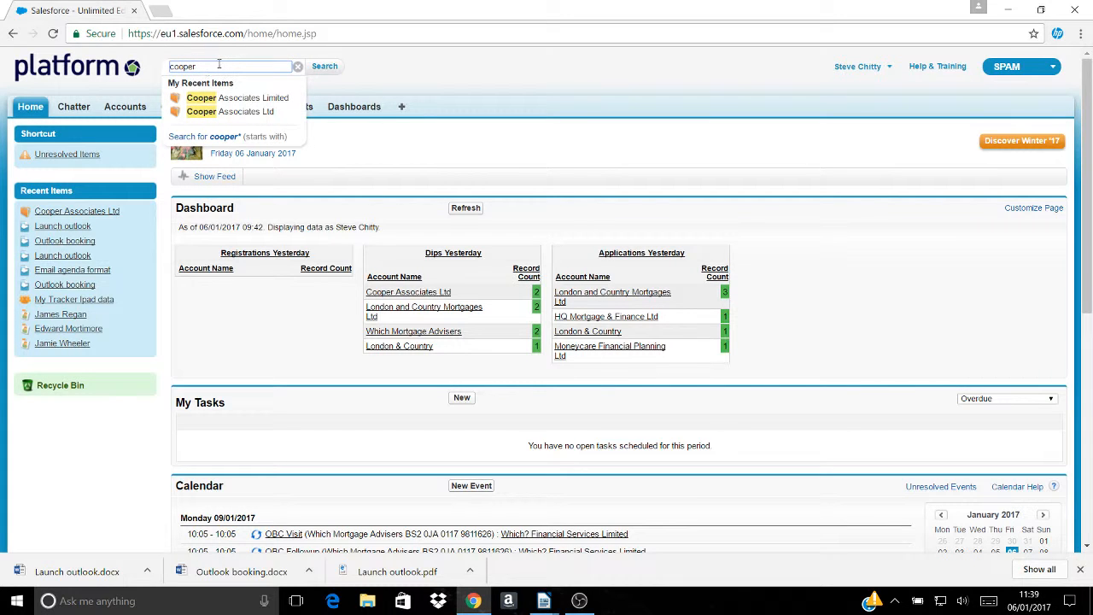
{"action": "left_click", "coordinate": [256, 116]}
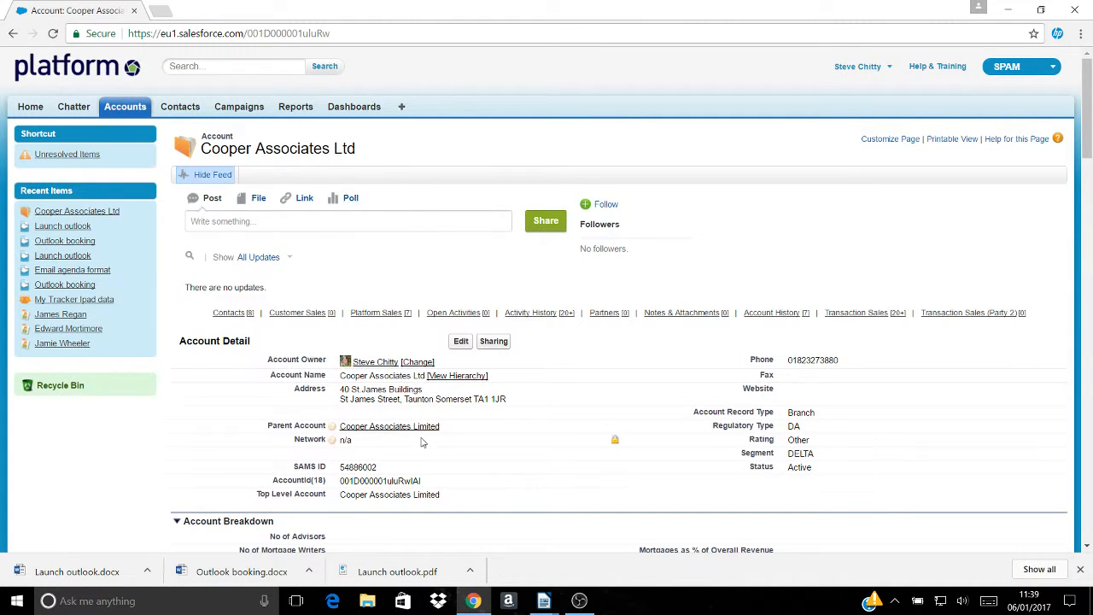
- Copy the account's postcode from its address, then scroll down to the Contacts list
{"action": "scroll", "coordinate": [420, 442], "scroll_direction": "down", "scroll_amount": 2}
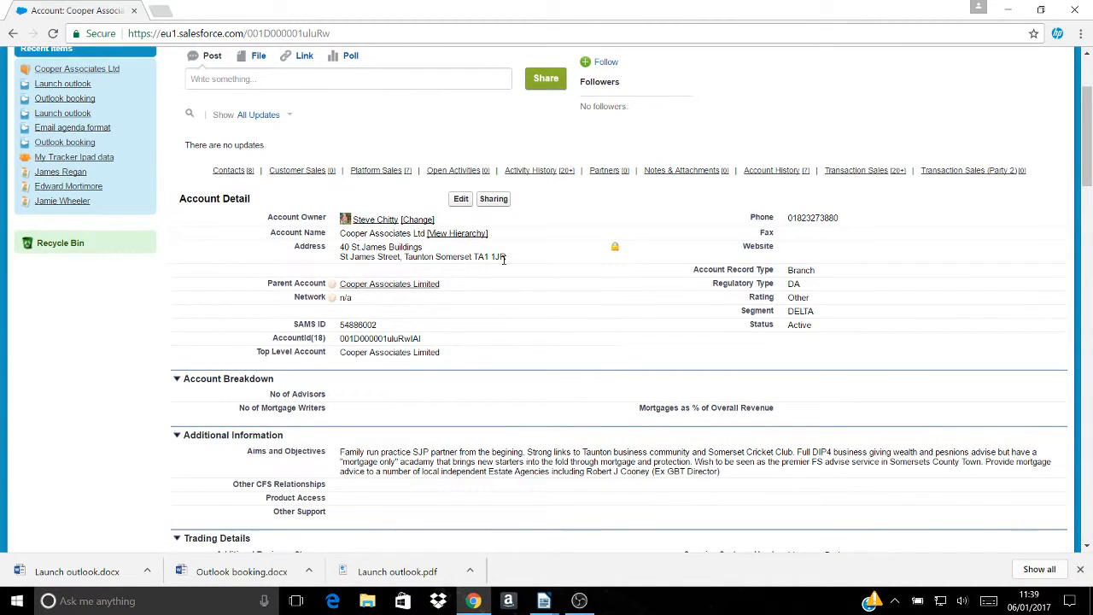
{"action": "left_click_drag", "start_coordinate": [506, 259], "coordinate": [475, 258]}
{"action": "right_click", "coordinate": [493, 255]}
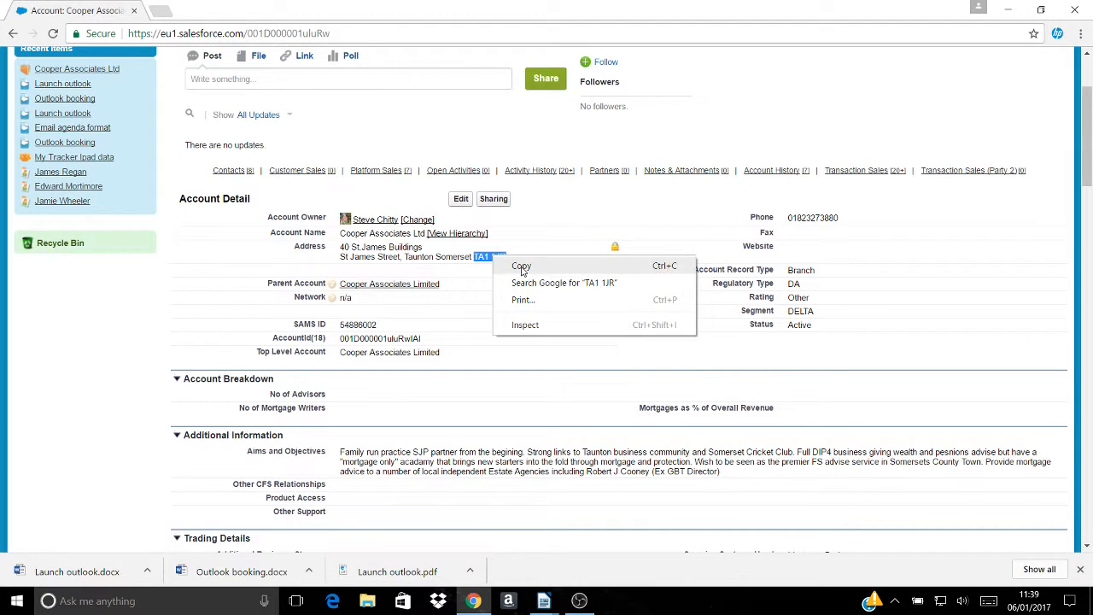
{"action": "left_click", "coordinate": [523, 269]}
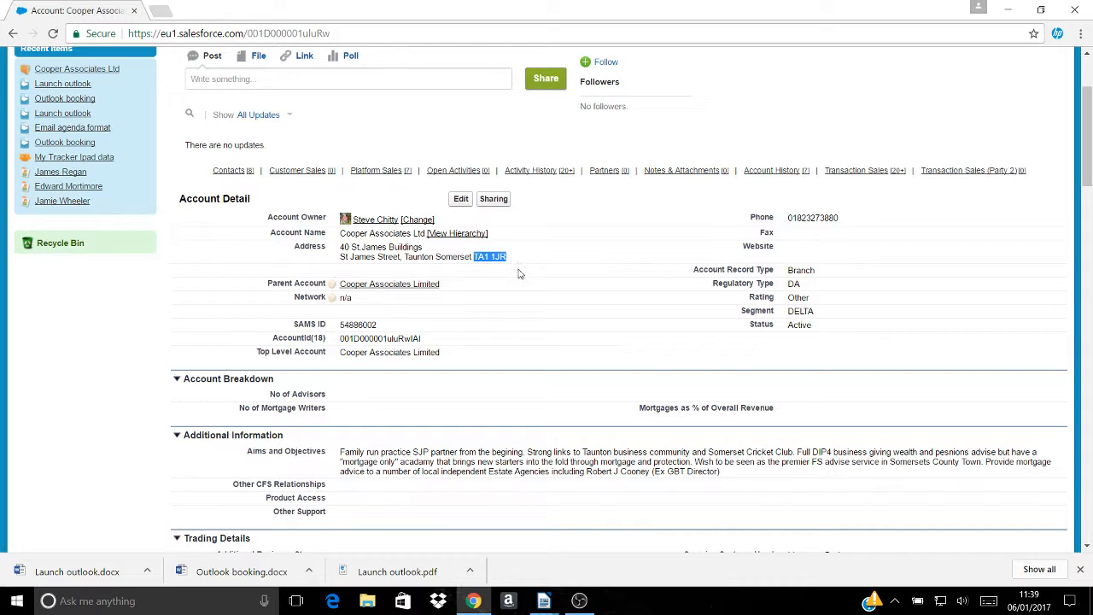
{"action": "scroll", "coordinate": [521, 271], "scroll_direction": "down", "scroll_amount": 5}
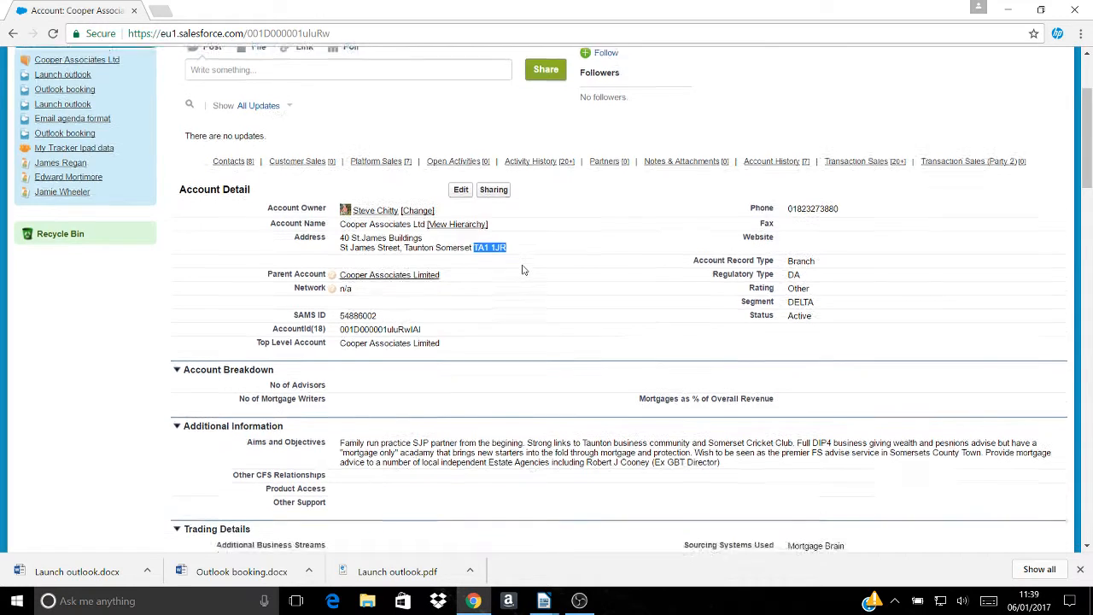
{"action": "scroll", "coordinate": [523, 270], "scroll_direction": "down", "scroll_amount": 1}
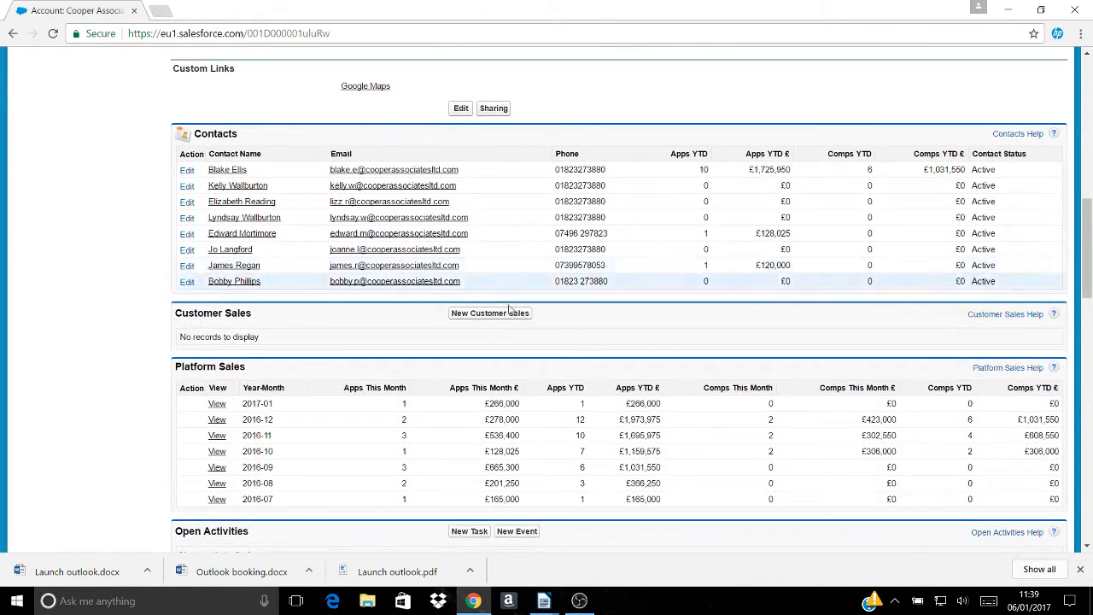
- Open the contact from Cooper Associates Ltd's Contacts list and scroll to Open Activities
{"action": "left_click", "coordinate": [244, 267]}
{"action": "scroll", "coordinate": [243, 269], "scroll_direction": "down", "scroll_amount": 7}
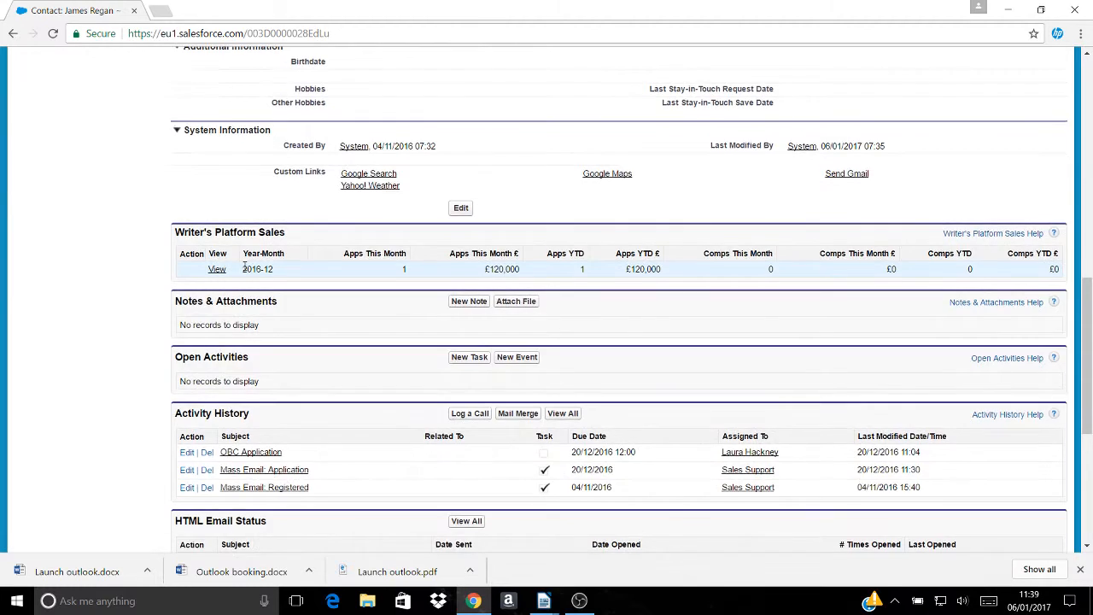
{"action": "scroll", "coordinate": [243, 269], "scroll_direction": "down", "scroll_amount": 4}
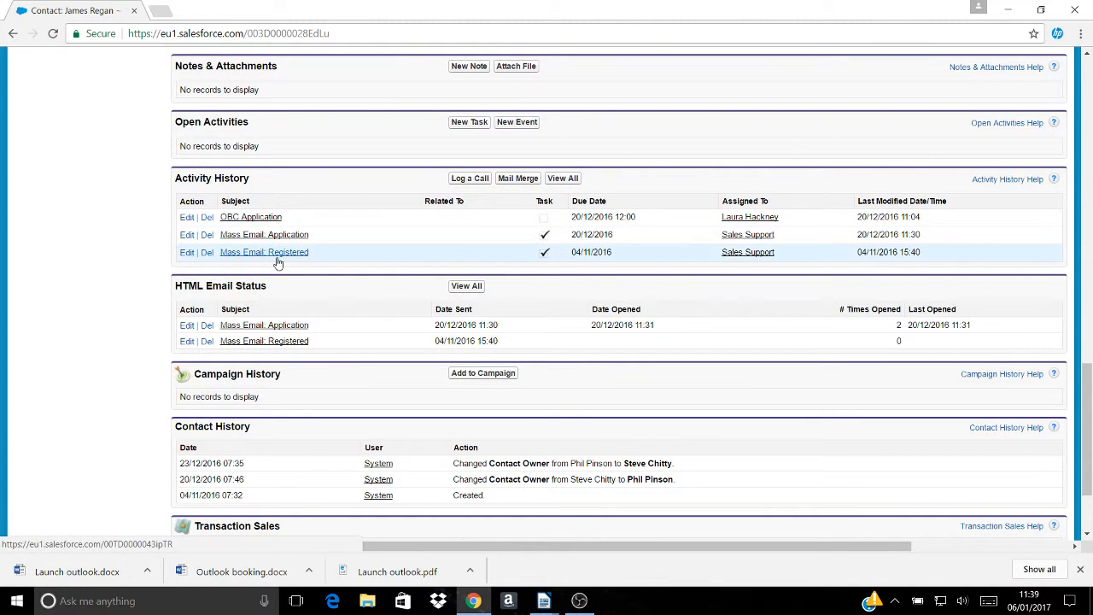
{"action": "scroll", "coordinate": [278, 263], "scroll_direction": "up", "scroll_amount": 2}
{"action": "scroll", "coordinate": [277, 263], "scroll_direction": "down", "scroll_amount": 1}
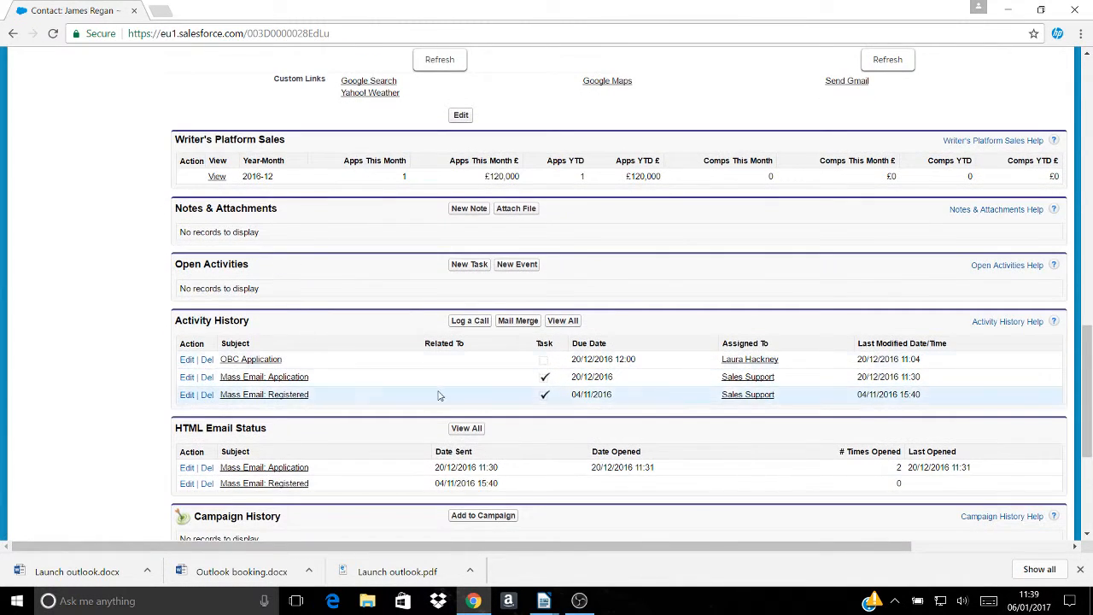
- Create a new event with subject OBC Visit, start and end 11:39, and status Completed
{"action": "left_click", "coordinate": [531, 270]}
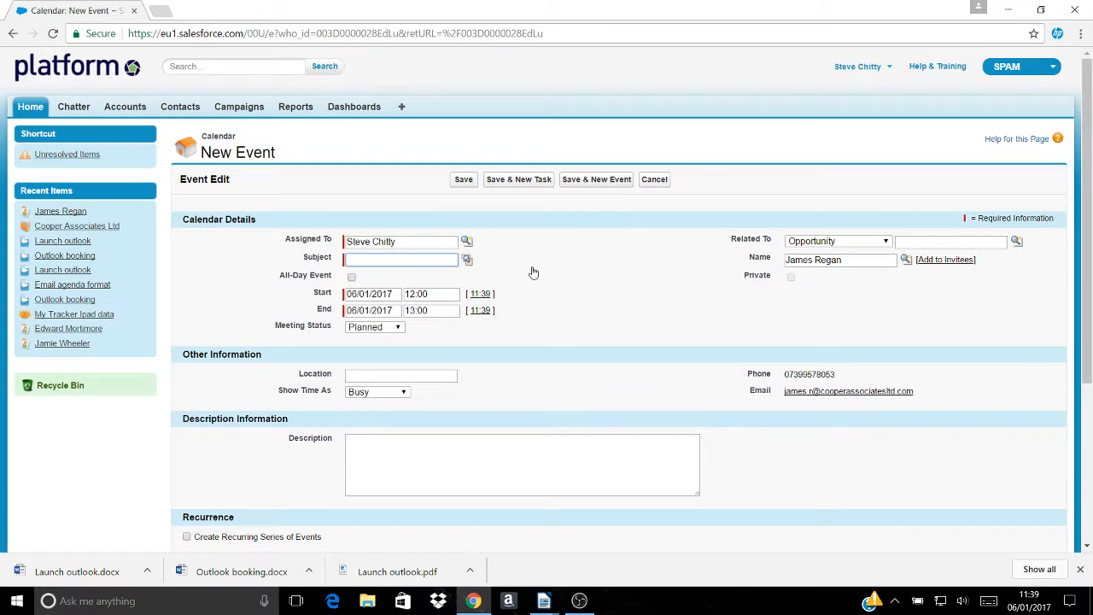
{"action": "left_click", "coordinate": [467, 259]}
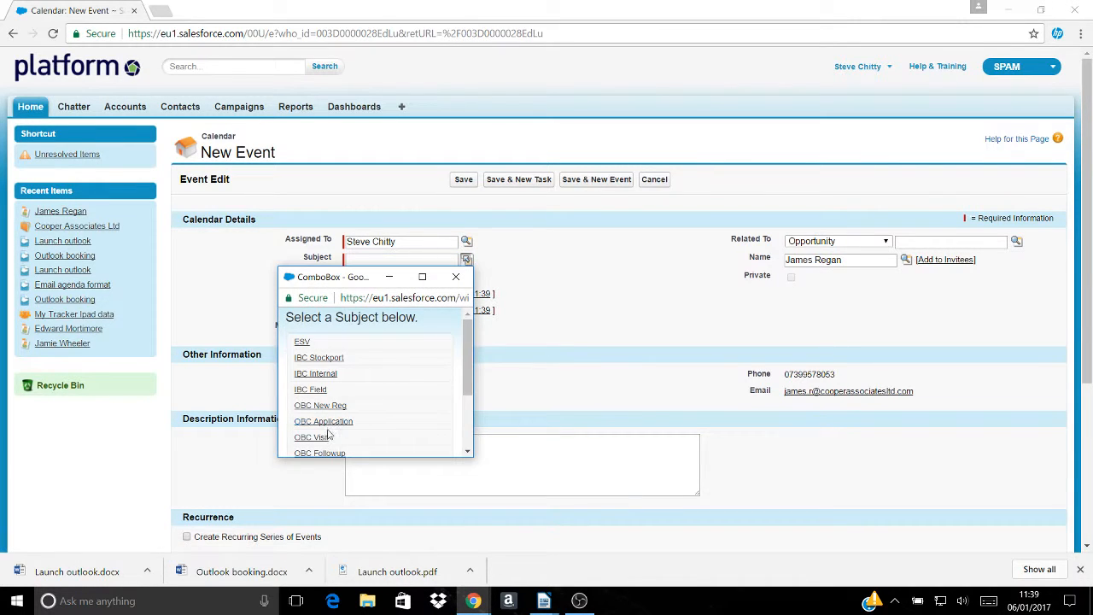
{"action": "left_click", "coordinate": [323, 442]}
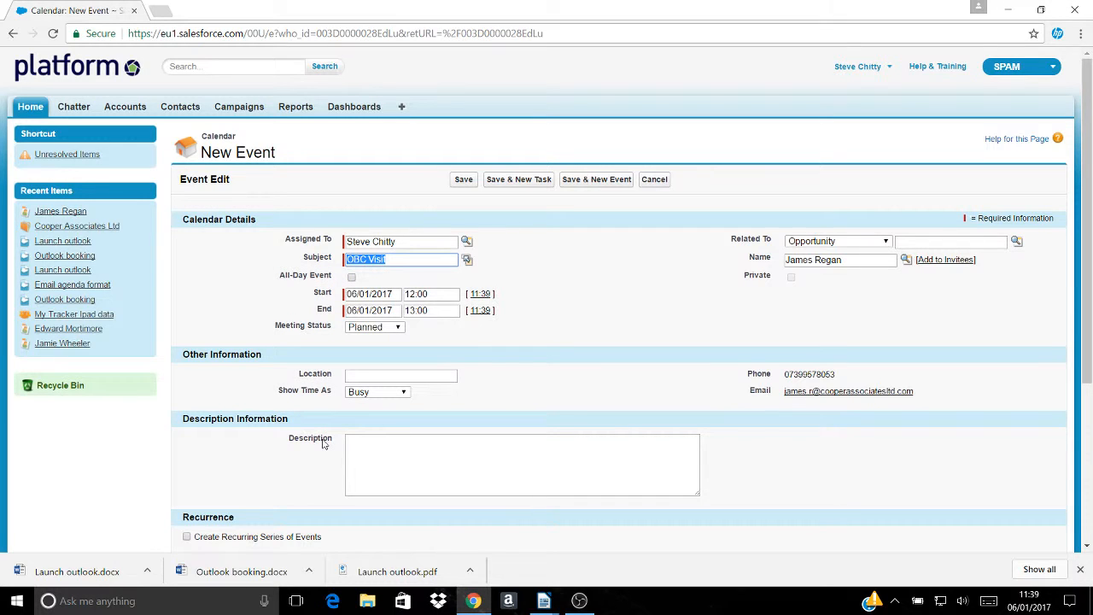
{"action": "left_click", "coordinate": [480, 294]}
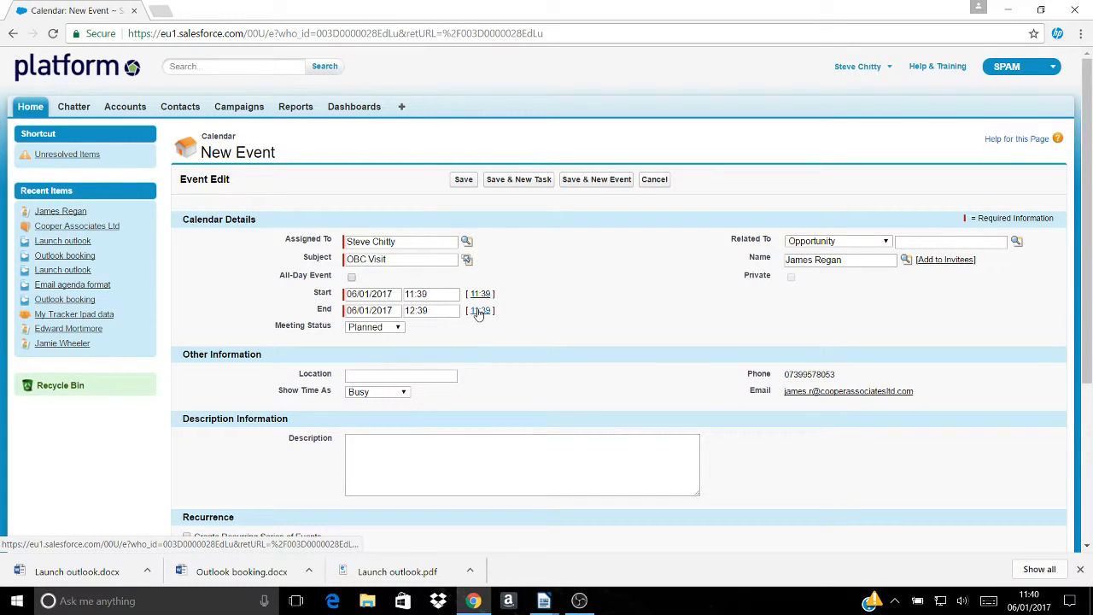
{"action": "left_click", "coordinate": [480, 311]}
{"action": "left_click", "coordinate": [399, 330]}
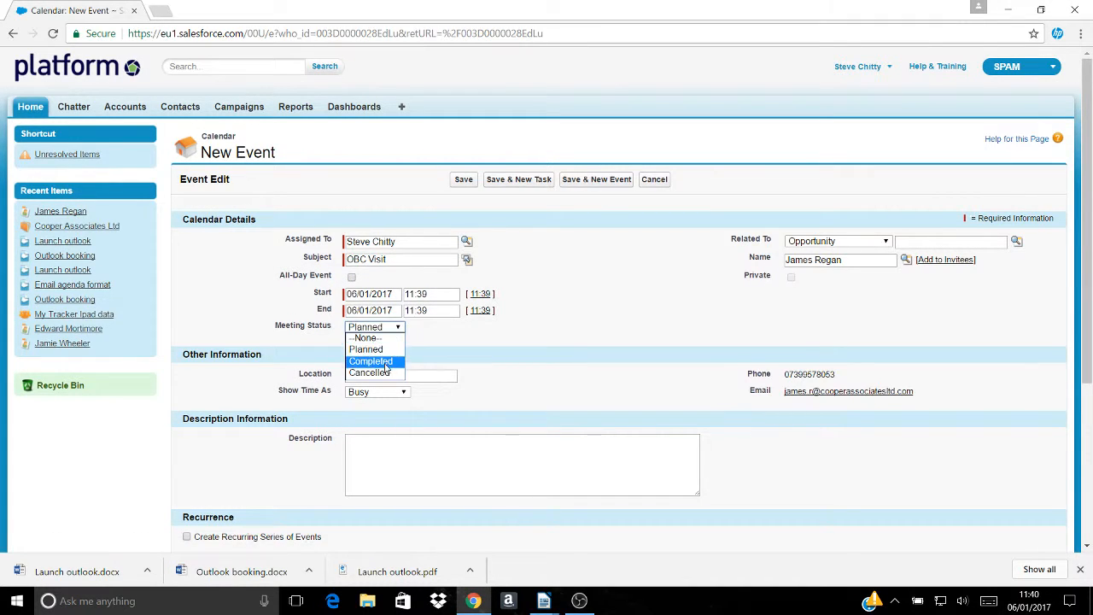
{"action": "left_click", "coordinate": [390, 360]}
{"action": "left_click", "coordinate": [384, 374]}
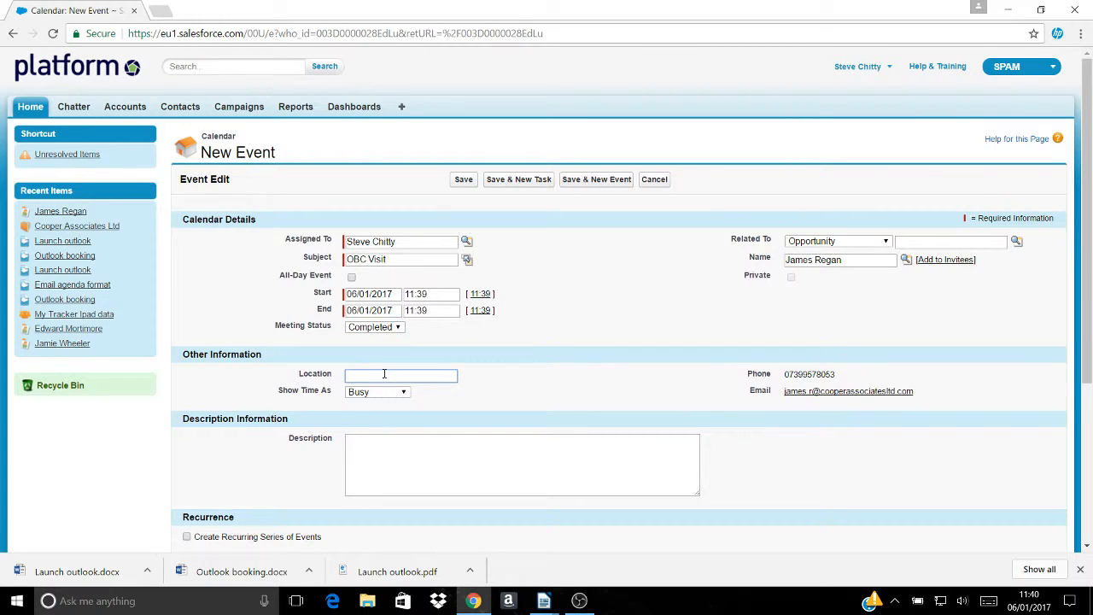
- Enter the location as the contact's first name, '@ coopers' and the company's ID number
{"action": "type", "text": "James"}
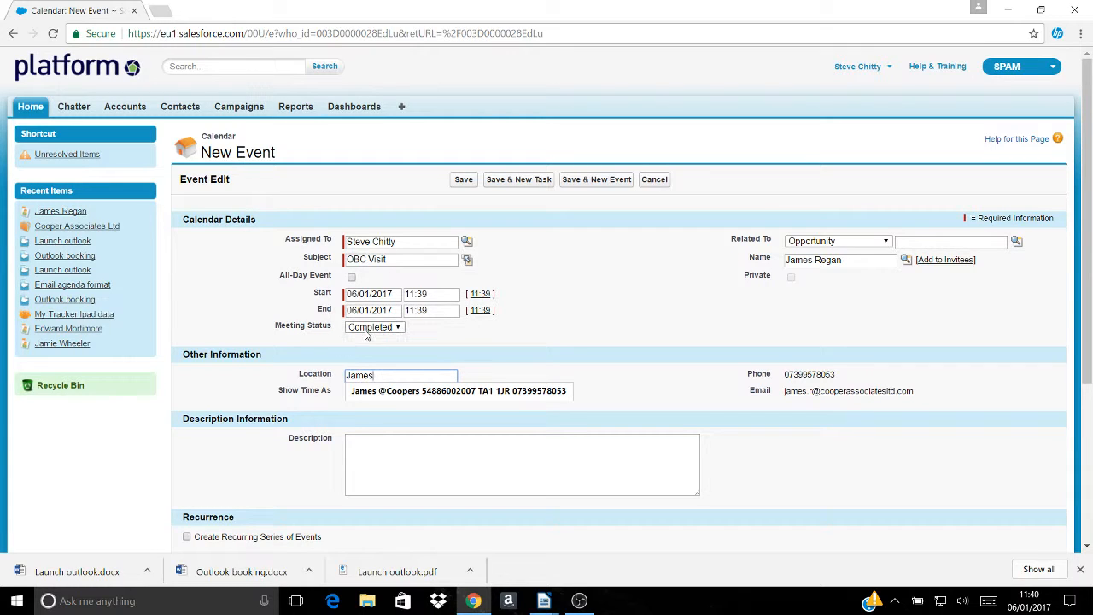
{"action": "type", "text": "@ "}
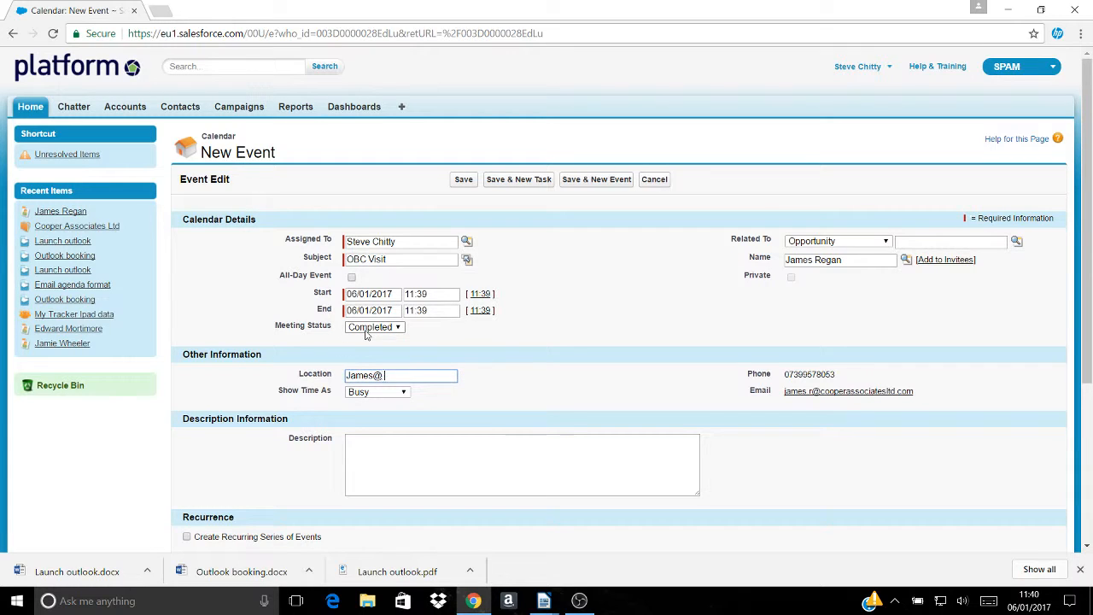
{"action": "type", "text": "coopers"}
{"action": "mouse_move", "coordinate": [79, 214]}
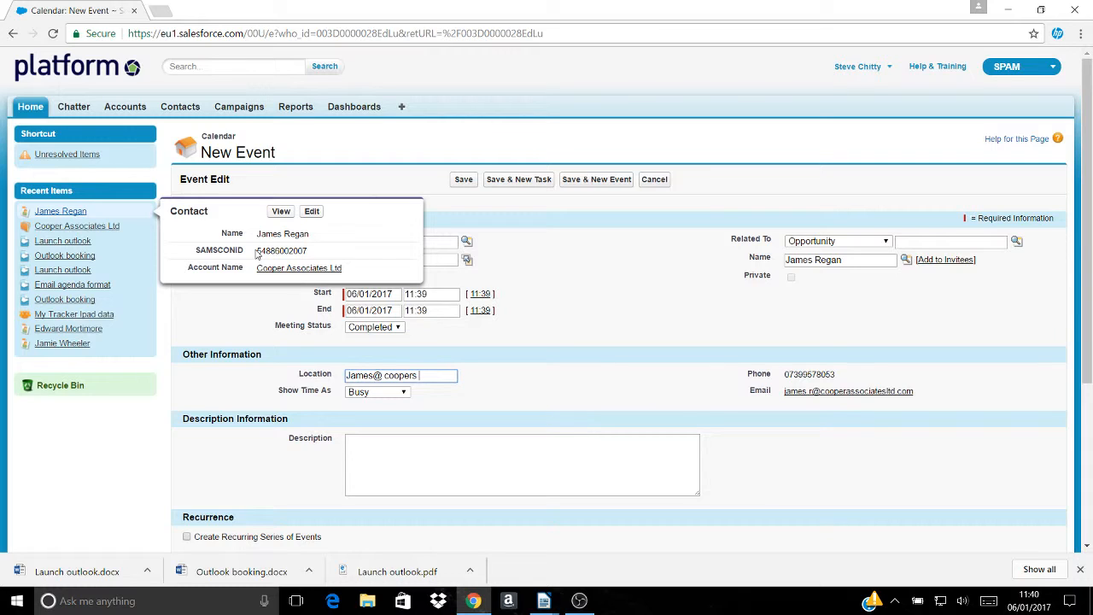
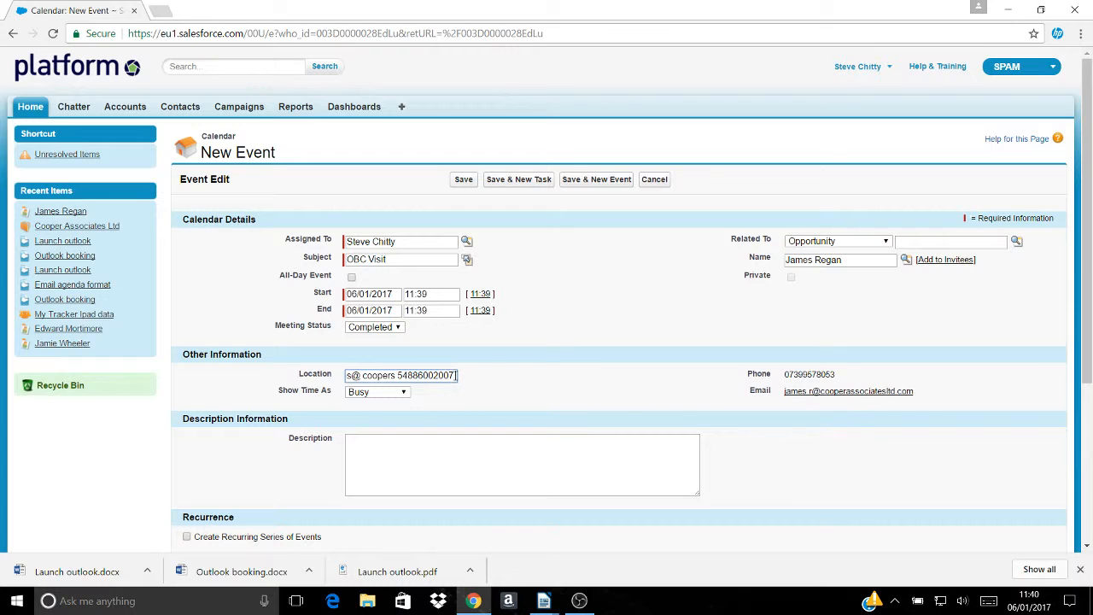
- Add the copied postcode and the contact's phone number to the end of the location
{"action": "right_click", "coordinate": [456, 375]}
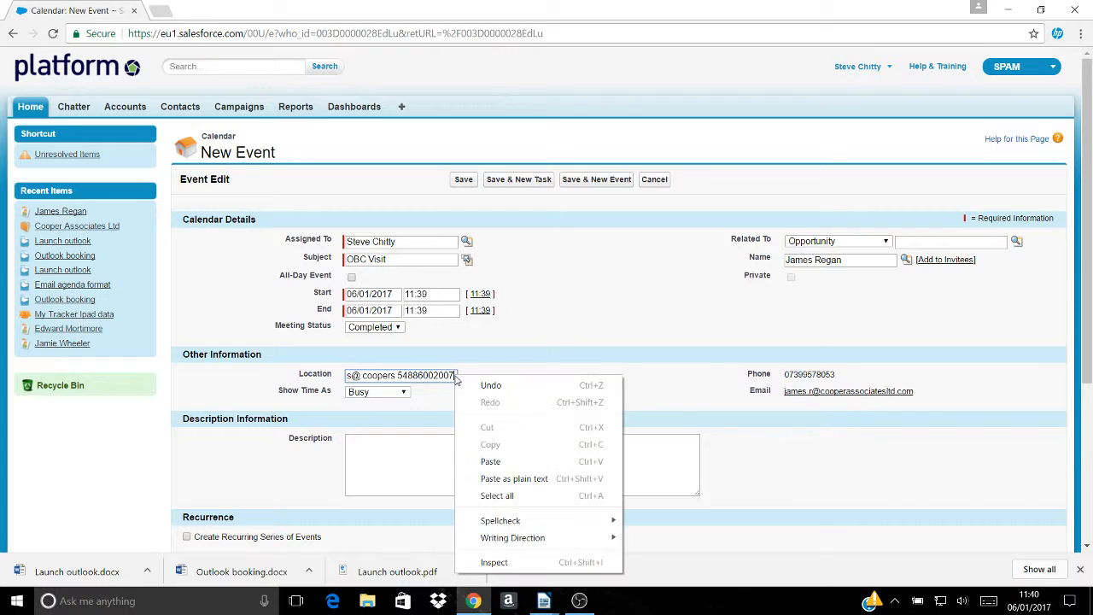
{"action": "left_click", "coordinate": [499, 462]}
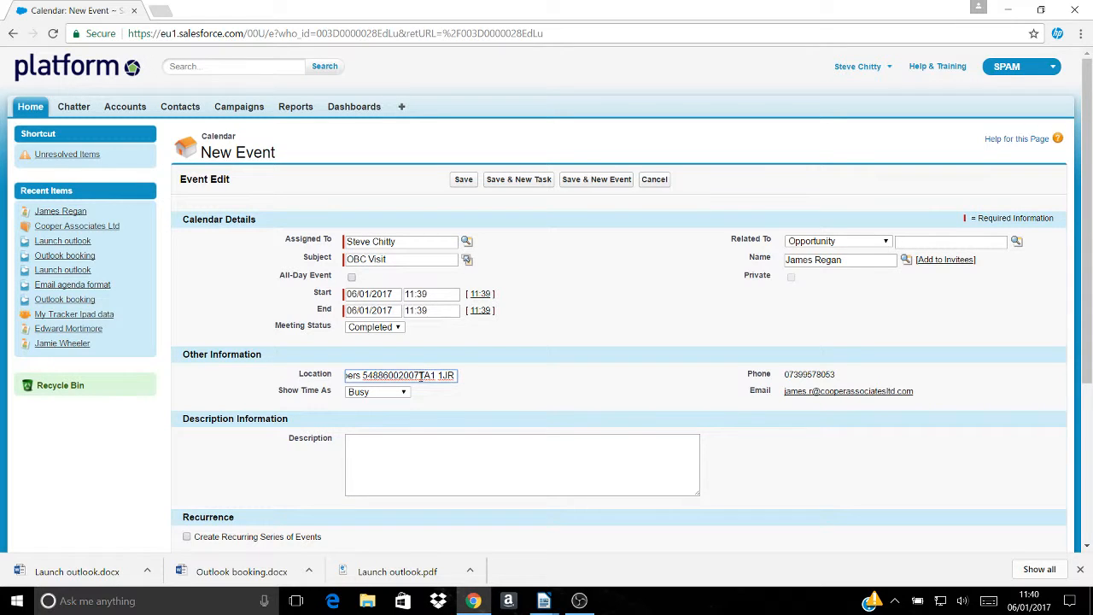
{"action": "left_click", "coordinate": [420, 375]}
{"action": "type", "text": "1JR"}
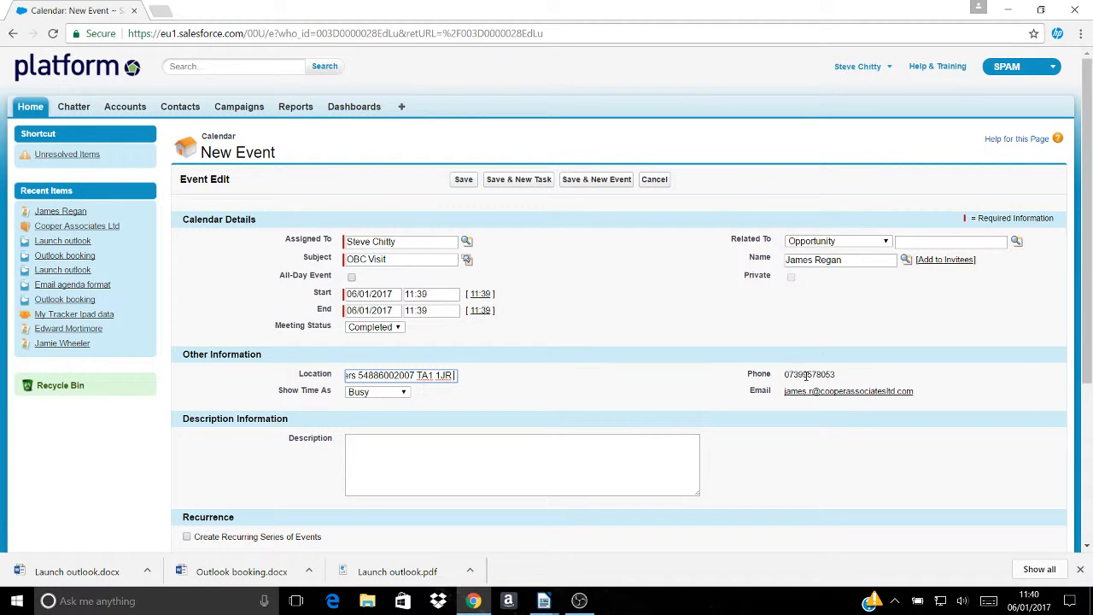
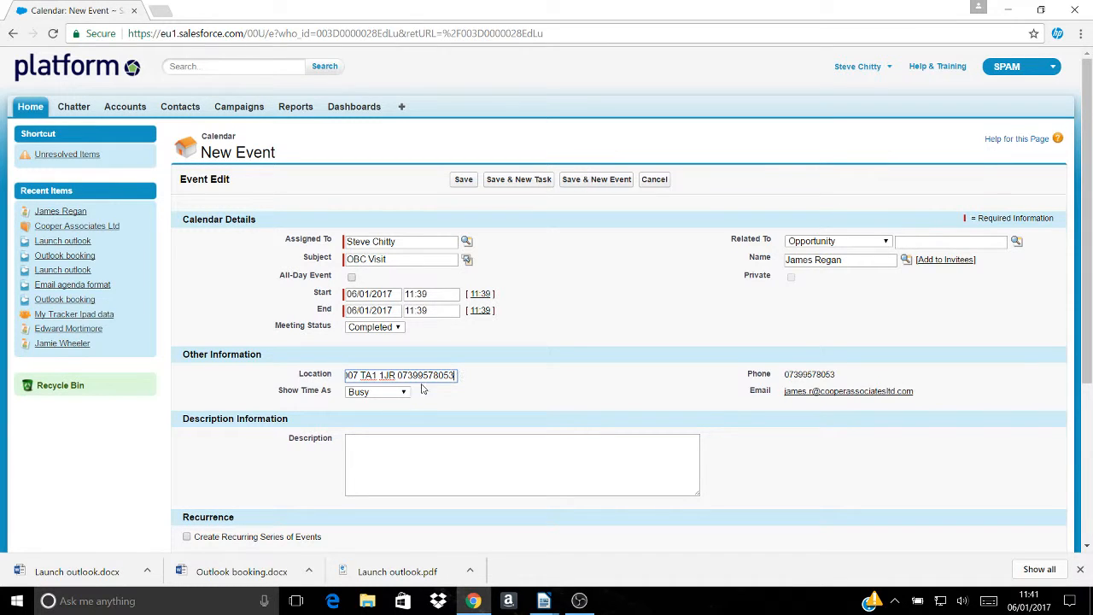
{"action": "key", "text": "Left"}
{"action": "key", "text": "Left"}
{"action": "key", "text": "Left"}
{"action": "key", "text": "Left"}
{"action": "key", "text": "Left"}
{"action": "key", "text": "Left"}
{"action": "key", "text": "Left"}
{"action": "key", "text": "Left"}
{"action": "key", "text": "Left"}
{"action": "key", "text": "Left"}
{"action": "key", "text": "Left"}
{"action": "key", "text": "Left"}
{"action": "key", "text": "Left"}
{"action": "key", "text": "Left"}
{"action": "key", "text": "Left"}
{"action": "key", "text": "Left"}
{"action": "key", "text": "Left"}
{"action": "key", "text": "Left"}
{"action": "key", "text": "Left"}
{"action": "key", "text": "Left"}
{"action": "key", "text": "Left"}
{"action": "key", "text": "Left"}
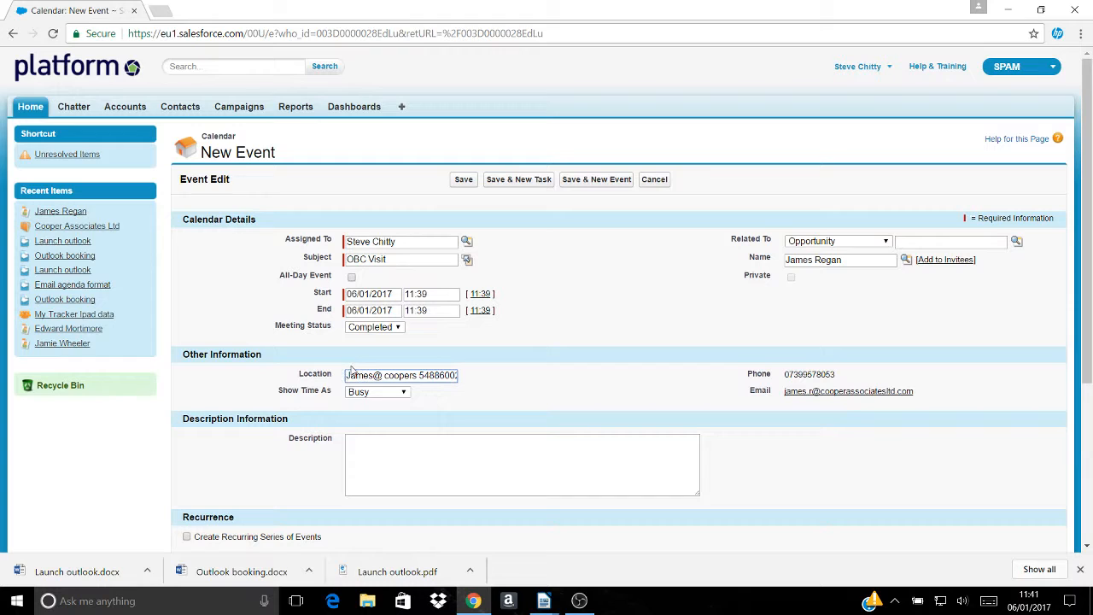
- Switch from the event's Description box to Email agenda format.docx in LibreOffice Writer
{"action": "left_click", "coordinate": [364, 445]}
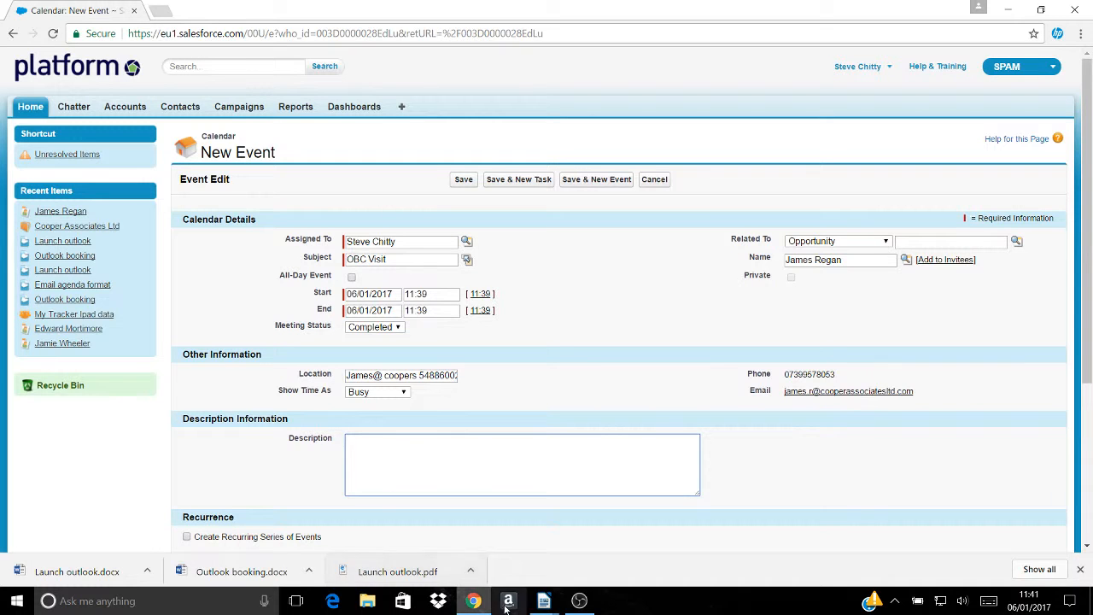
{"action": "mouse_move", "coordinate": [543, 603]}
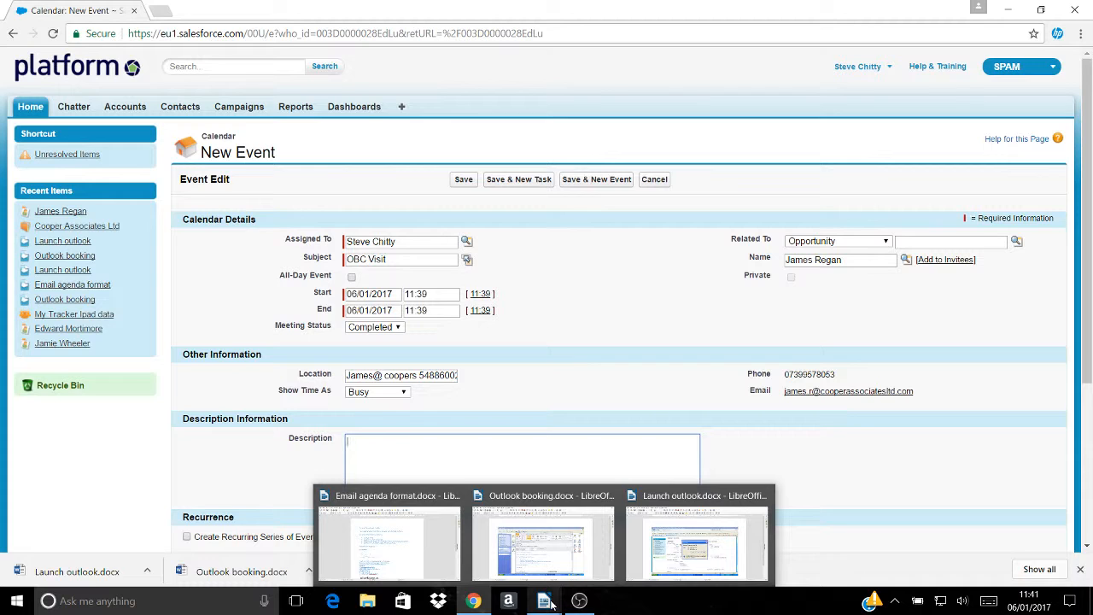
{"action": "left_click", "coordinate": [423, 551]}
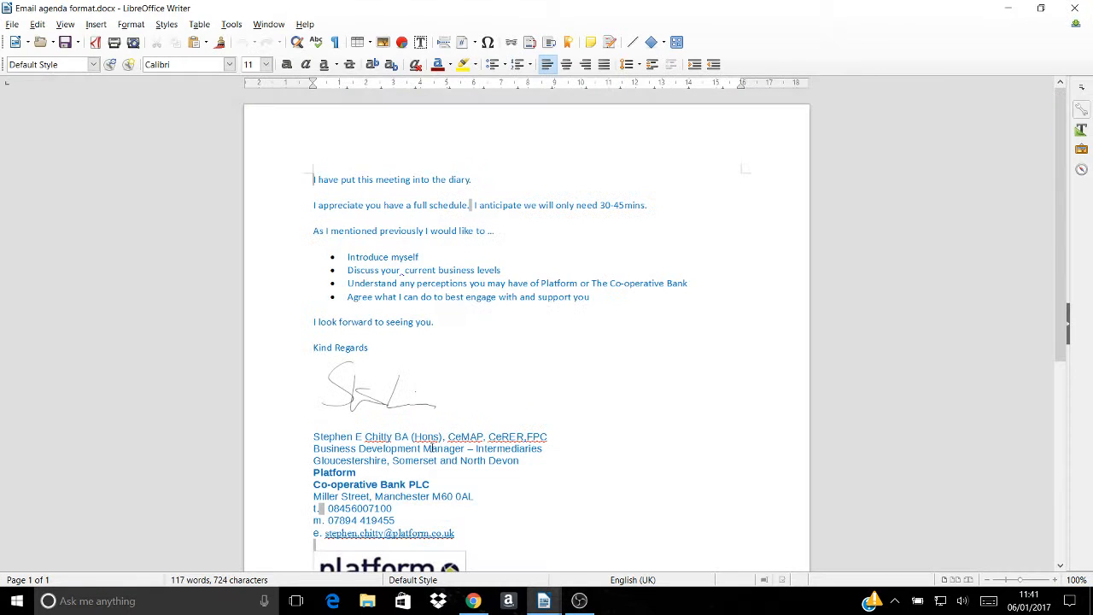
- Copy the entire agenda text, including the signature block, and minimise Writer
{"action": "left_click", "coordinate": [313, 180]}
{"action": "left_click_drag", "start_coordinate": [314, 189], "coordinate": [696, 448]}
{"action": "scroll", "coordinate": [578, 282], "scroll_direction": "up", "scroll_amount": 3}
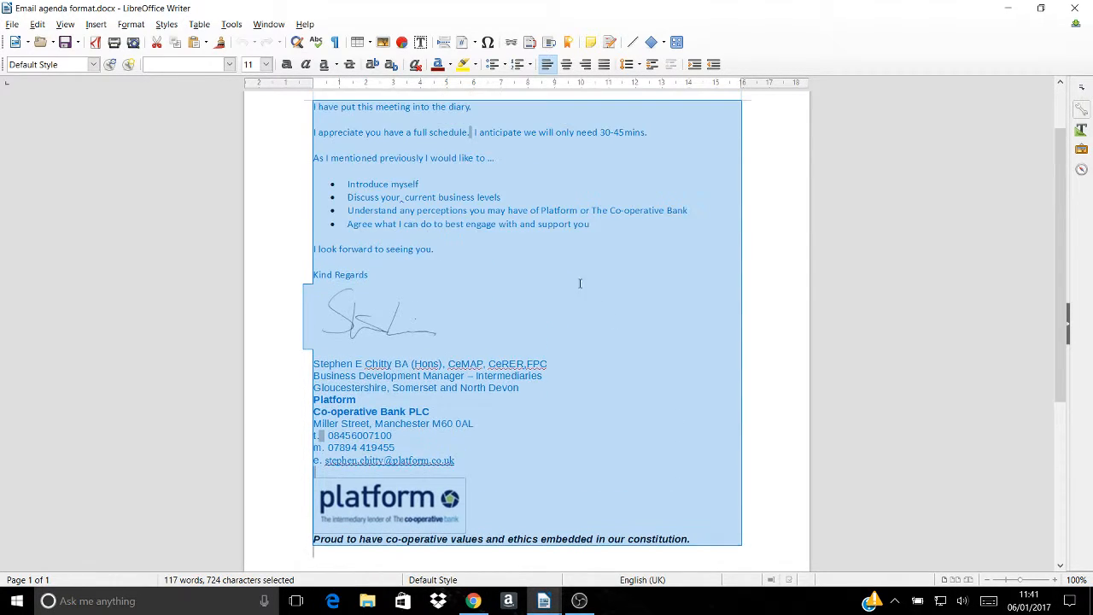
{"action": "right_click", "coordinate": [440, 194]}
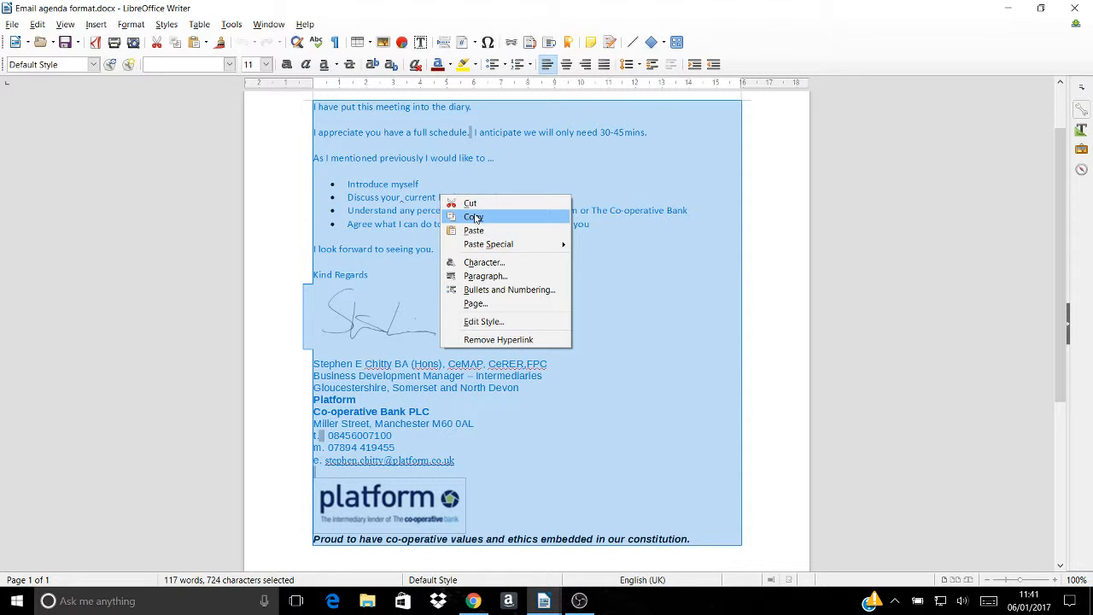
{"action": "left_click", "coordinate": [461, 213]}
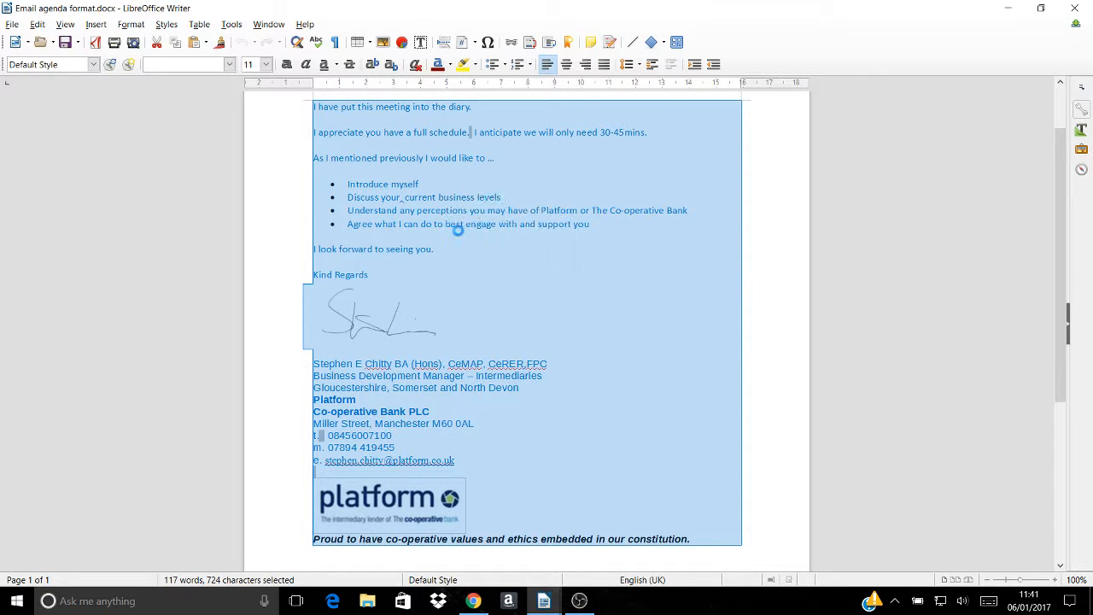
{"action": "left_click", "coordinate": [1007, 9]}
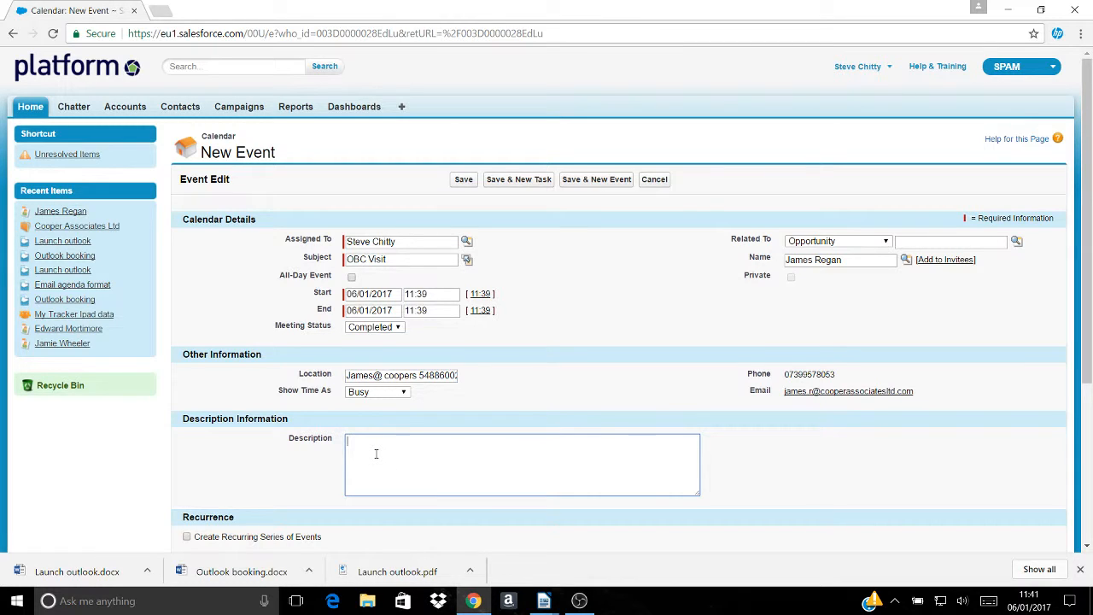
- Paste the agenda into the description, then add an opening note that the visit with the contact was agreed
{"action": "key", "text": "ctrl+v"}
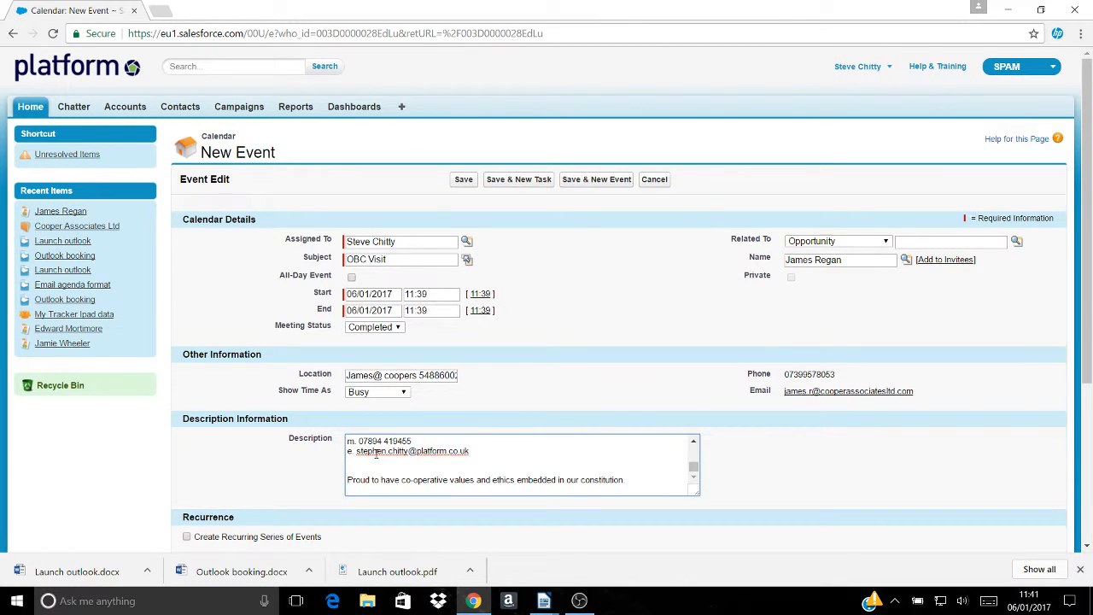
{"action": "scroll", "coordinate": [376, 454], "scroll_direction": "up", "scroll_amount": 4}
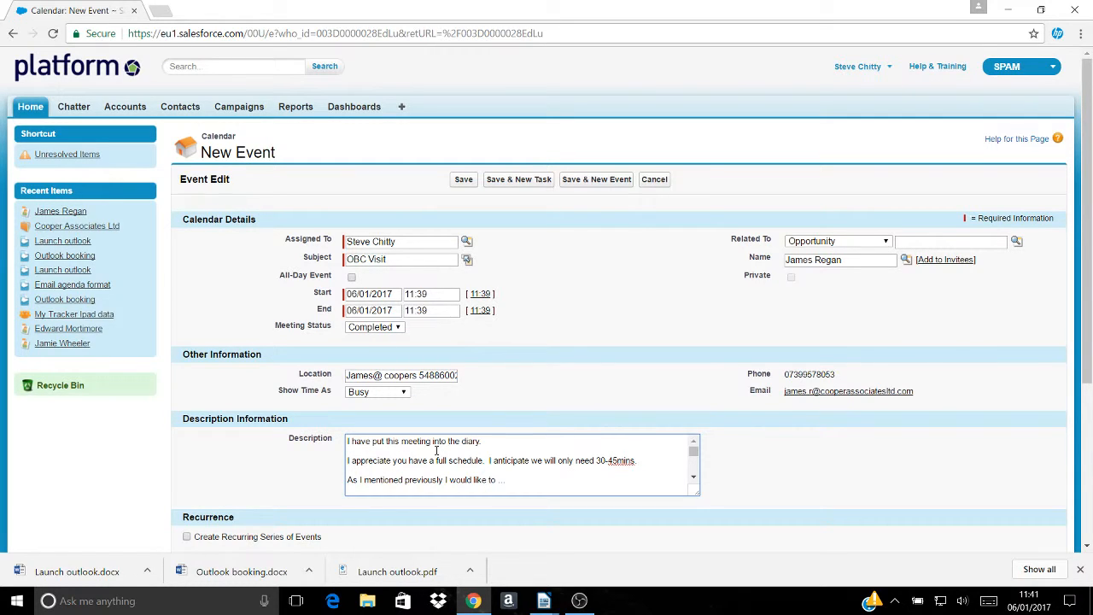
{"action": "right_click", "coordinate": [506, 443]}
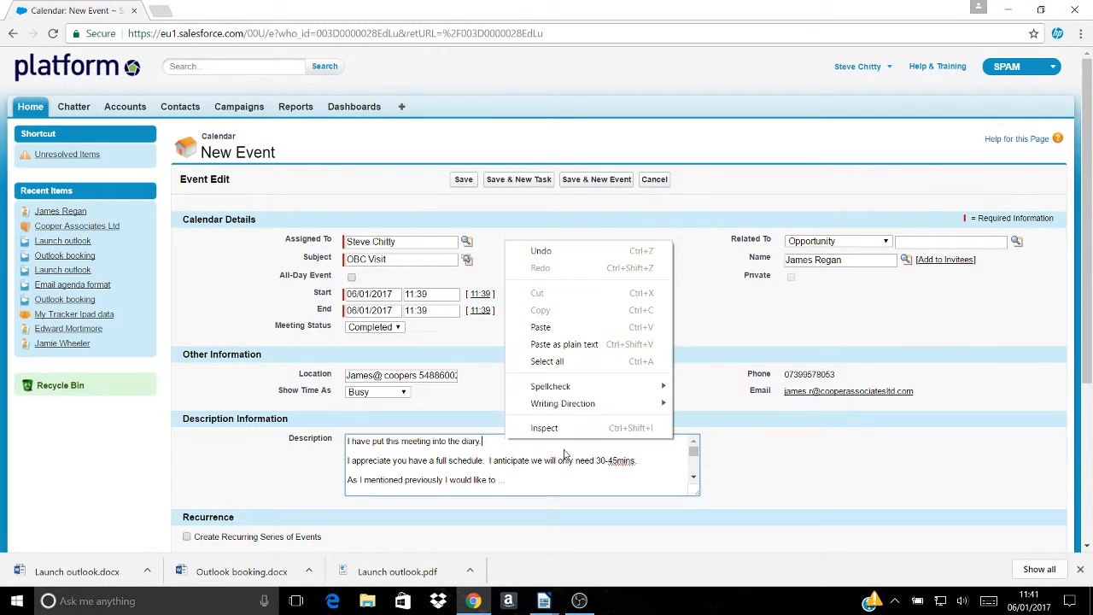
{"action": "left_click", "coordinate": [528, 482]}
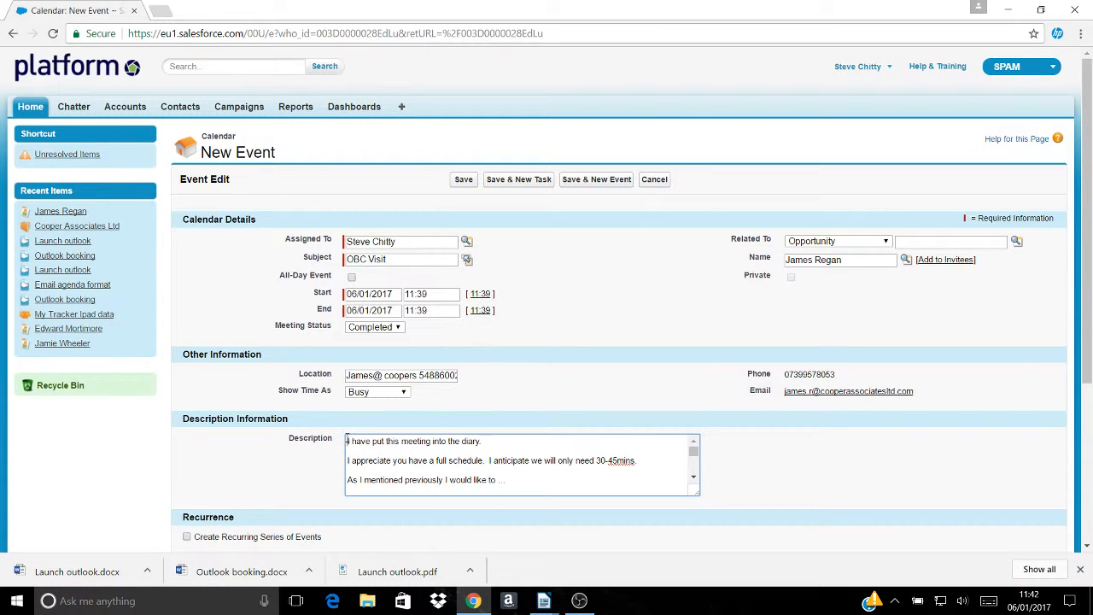
{"action": "type", "text": "Agreed "}
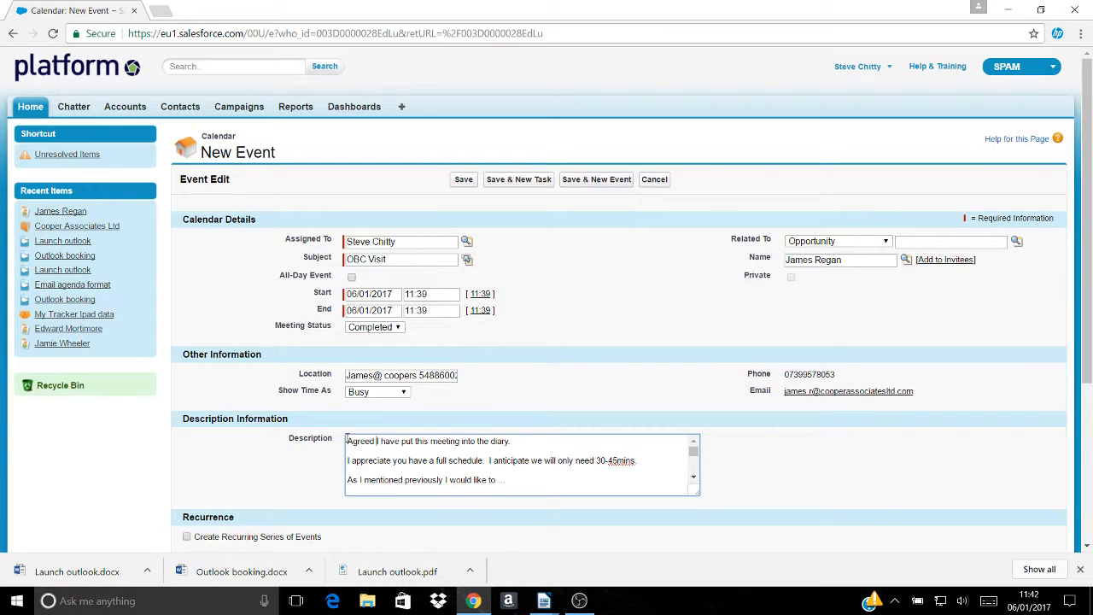
{"action": "type", "text": "visit with "}
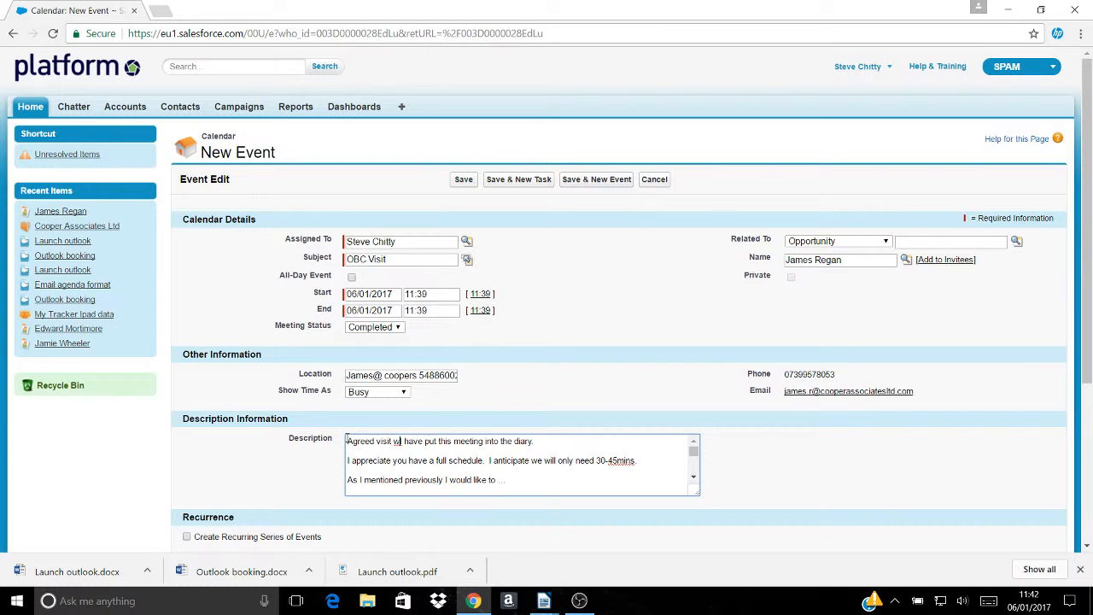
{"action": "type", "text": "James"}
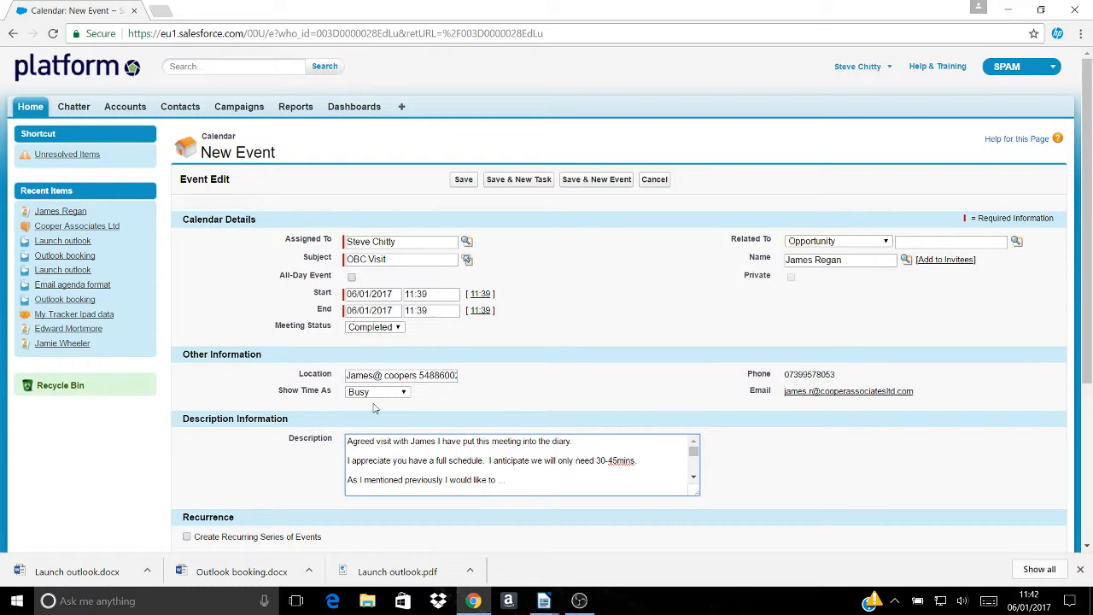
- Save the OBC Visit event and start a new ESV event dated 20/01/2017
{"action": "left_click", "coordinate": [597, 181]}
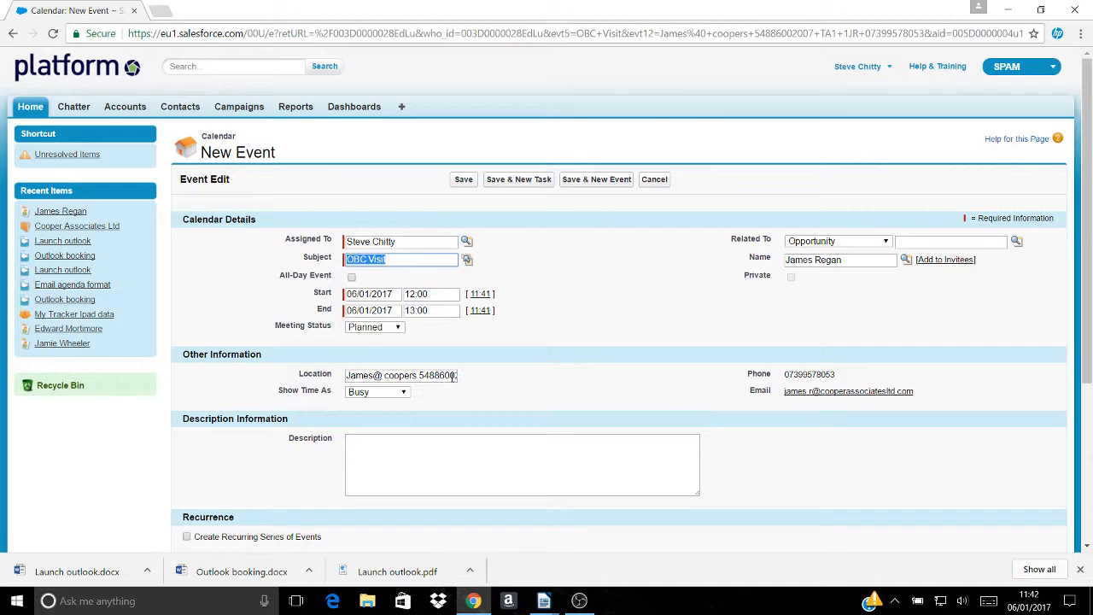
{"action": "left_click", "coordinate": [467, 259]}
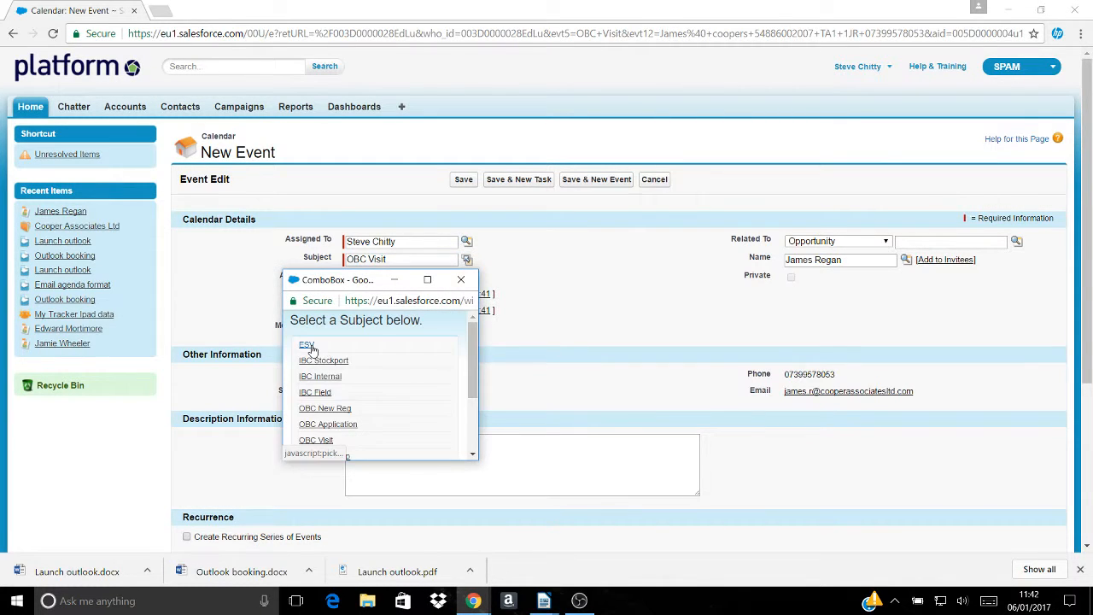
{"action": "left_click", "coordinate": [314, 348]}
{"action": "left_click", "coordinate": [390, 294]}
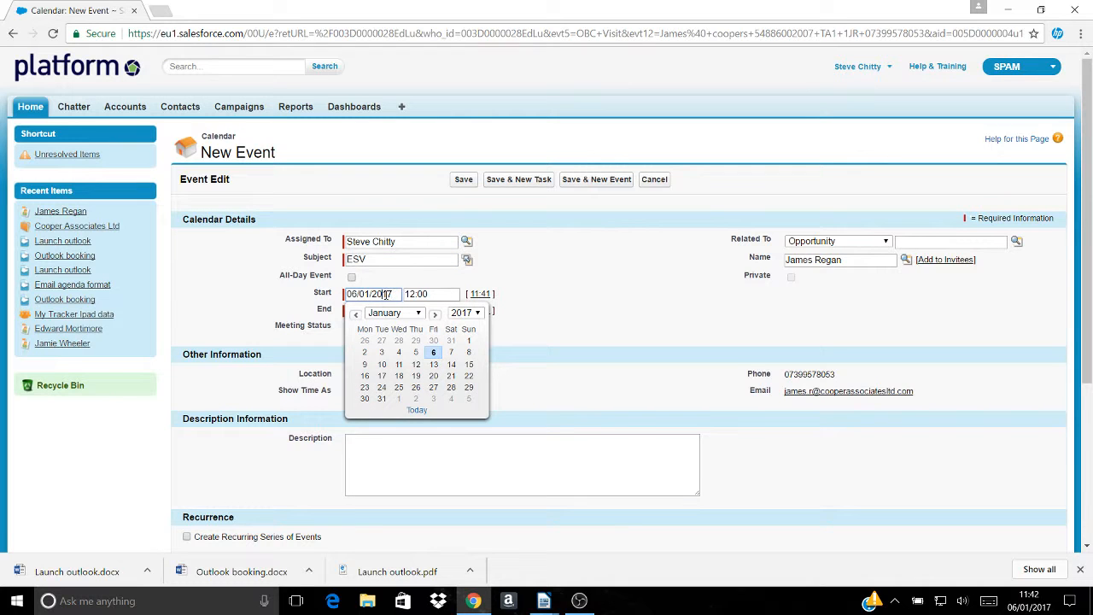
{"action": "left_click", "coordinate": [434, 377]}
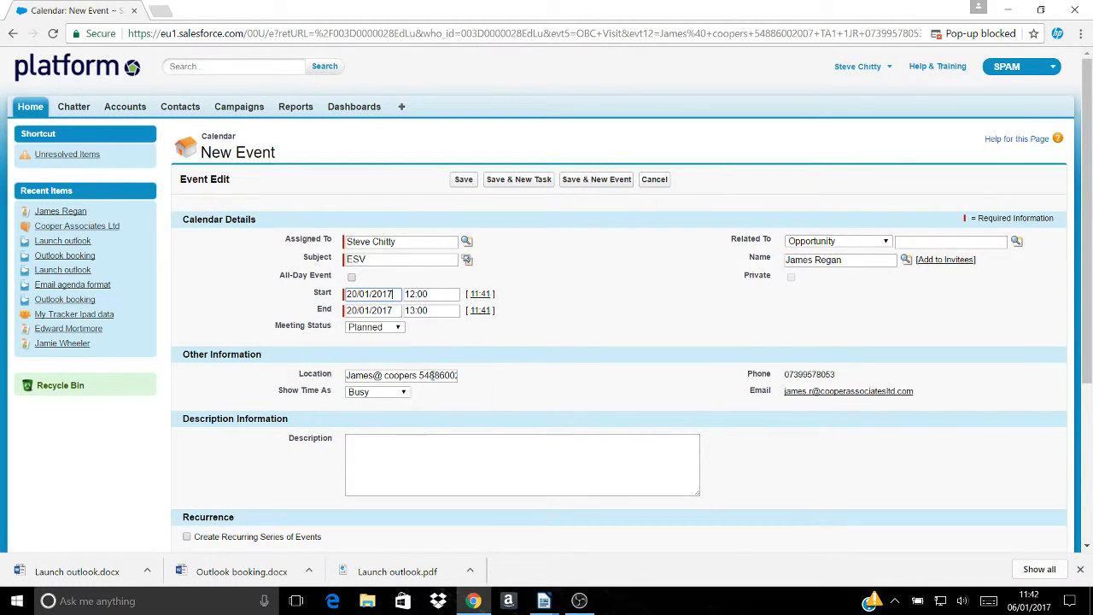
{"action": "left_click", "coordinate": [392, 452]}
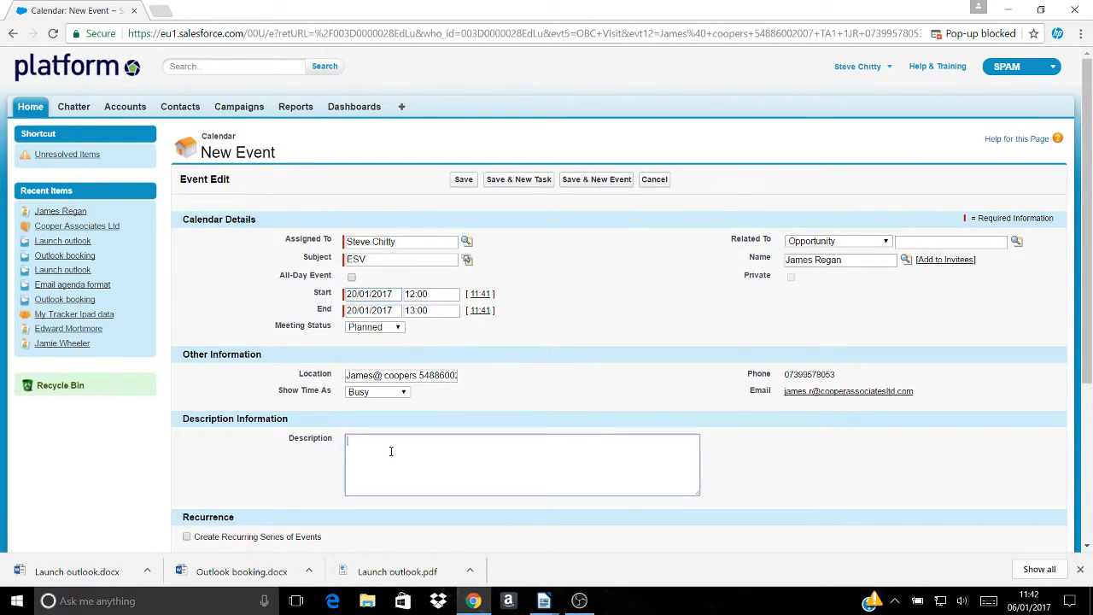
- Paste the email agenda into the ESV event's description and save the event
{"action": "key", "text": "ctrl+v"}
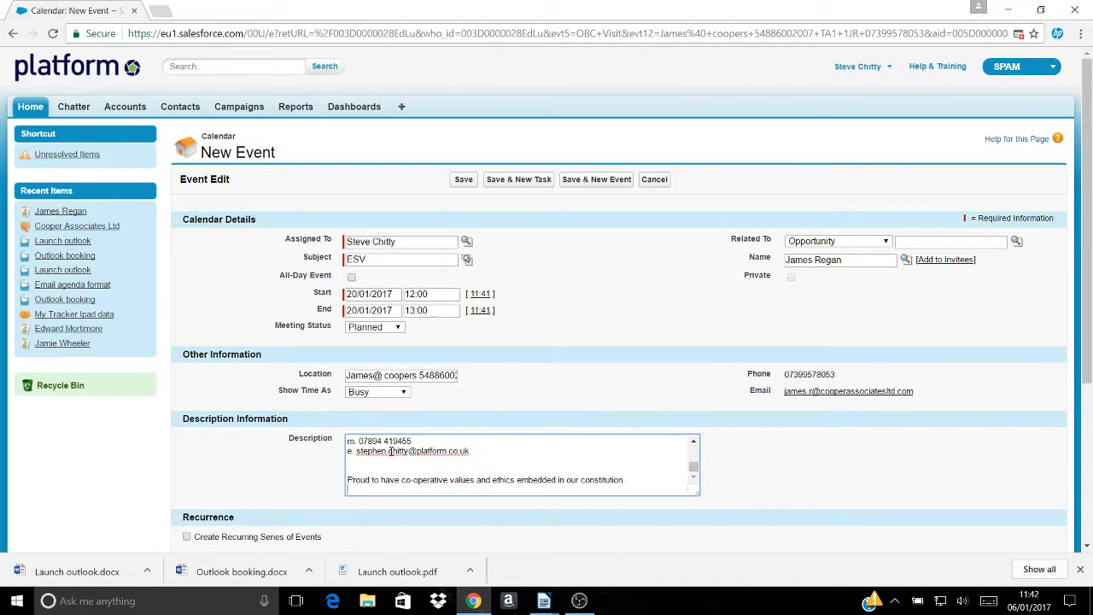
{"action": "right_click", "coordinate": [475, 455]}
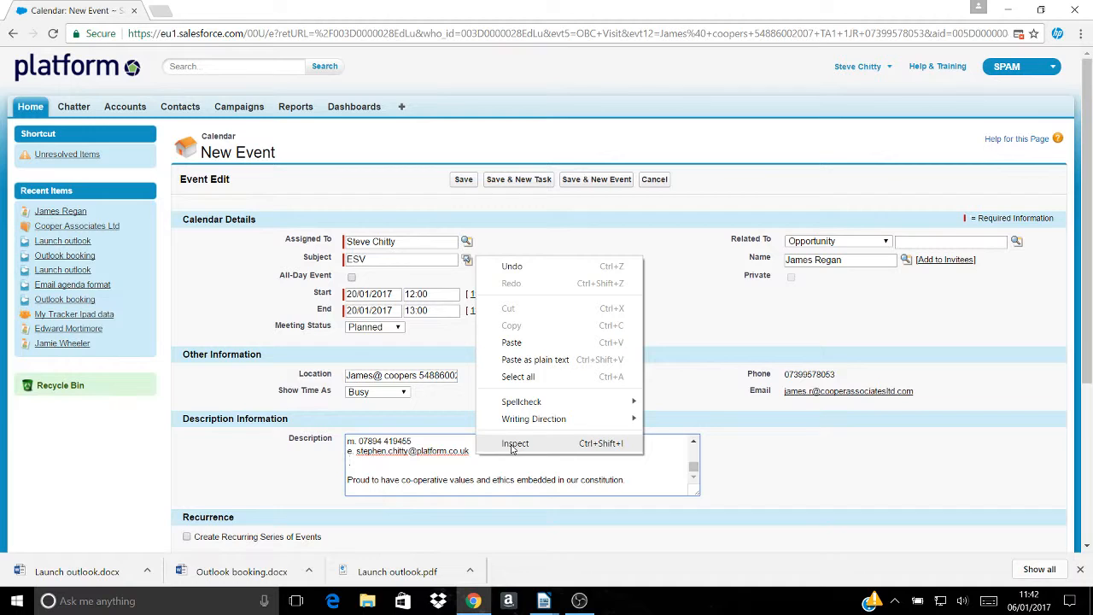
{"action": "left_click", "coordinate": [626, 466]}
{"action": "scroll", "coordinate": [595, 476], "scroll_direction": "up", "scroll_amount": 5}
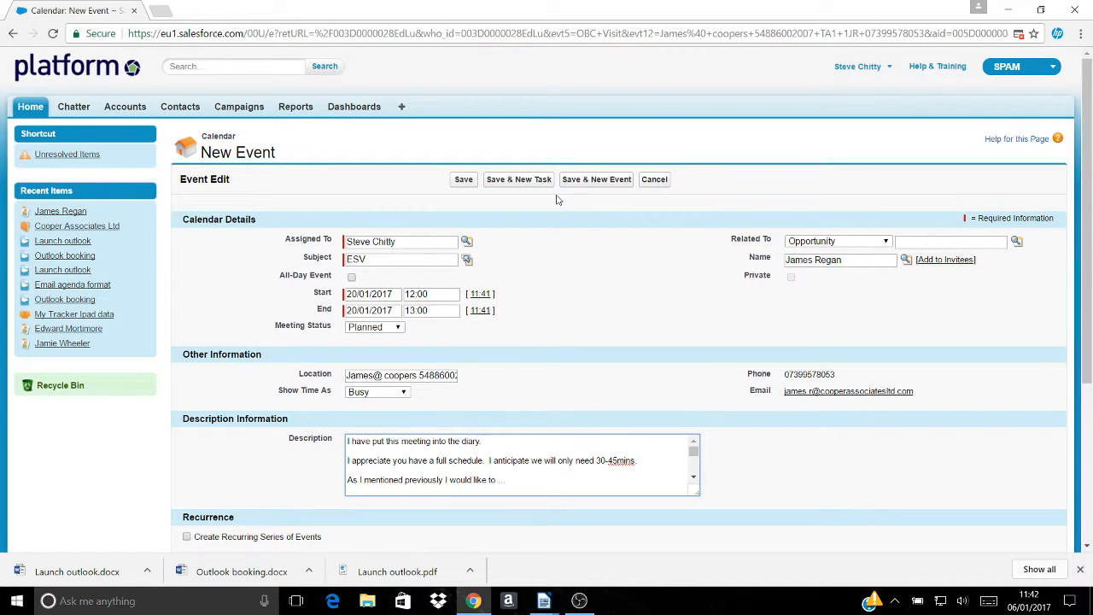
{"action": "left_click", "coordinate": [472, 182]}
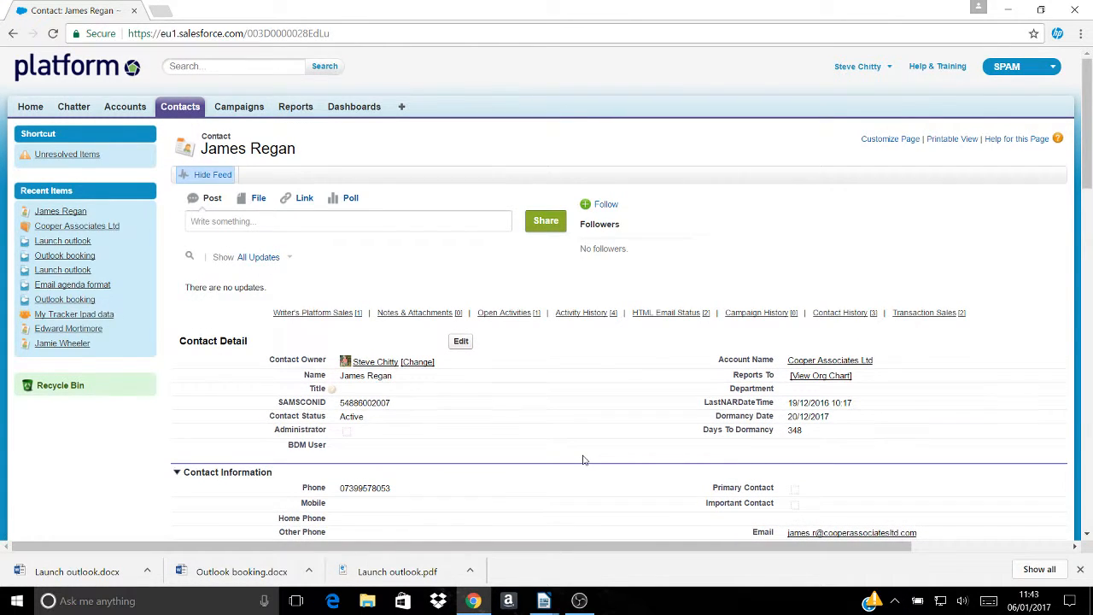
- Open the ESV event from the contact's Open Activities to review its 20/01/2017 details
{"action": "scroll", "coordinate": [583, 460], "scroll_direction": "down", "scroll_amount": 15}
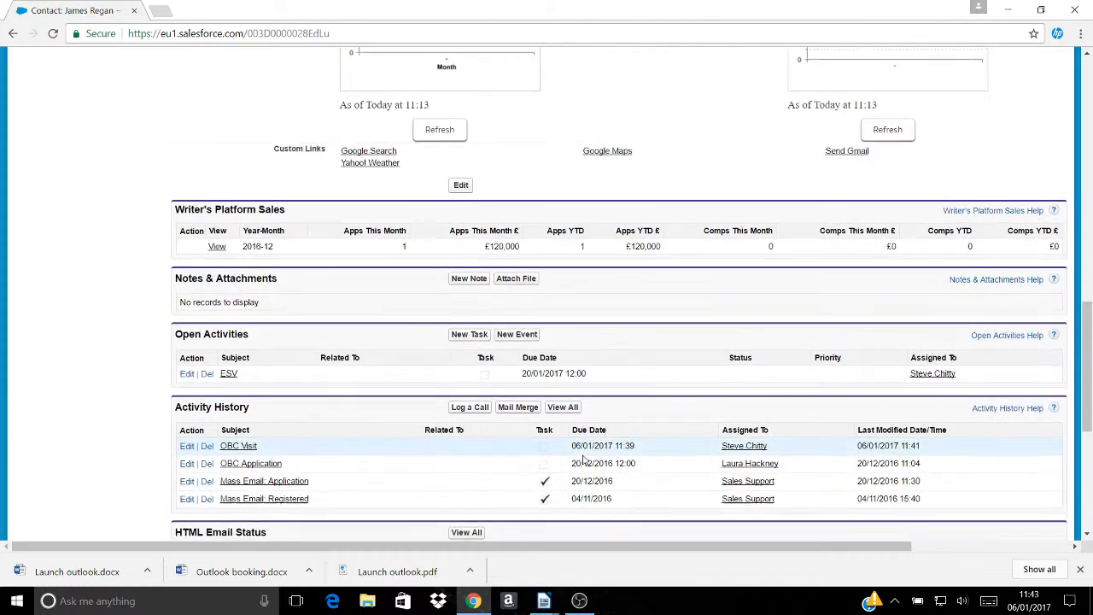
{"action": "scroll", "coordinate": [583, 460], "scroll_direction": "down", "scroll_amount": 1}
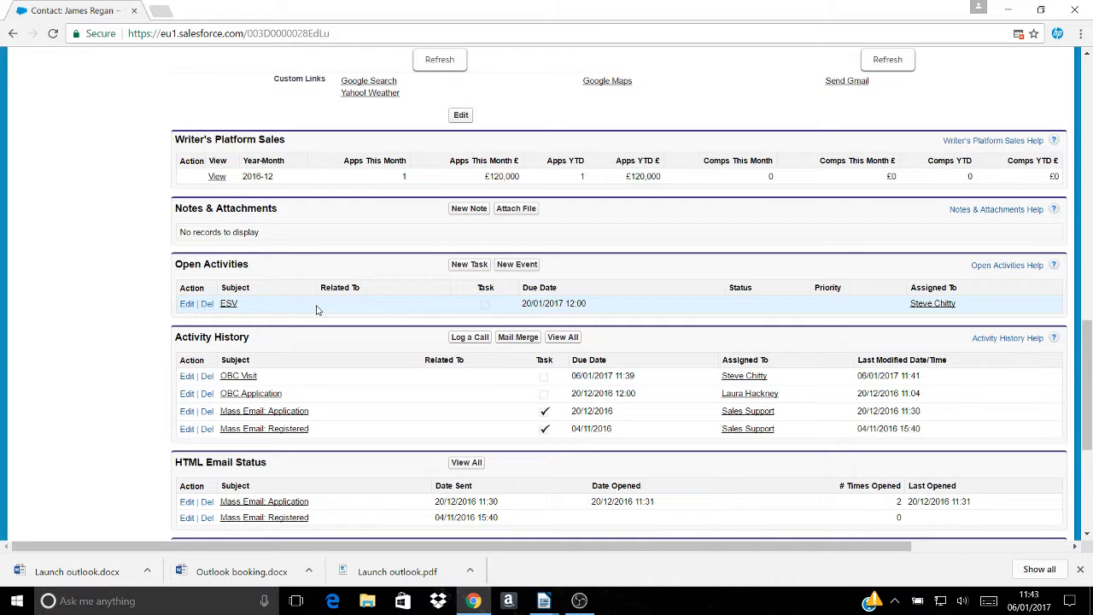
{"action": "left_click", "coordinate": [229, 305]}
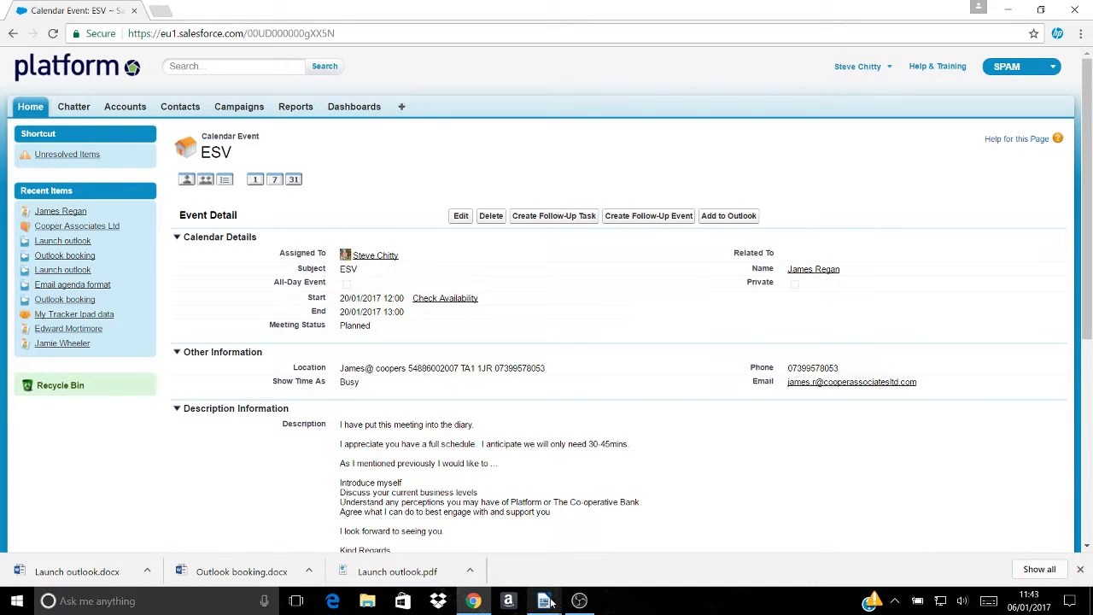
- Bring the Launch outlook.docx guide in LibreOffice Writer to the front
{"action": "mouse_move", "coordinate": [550, 603]}
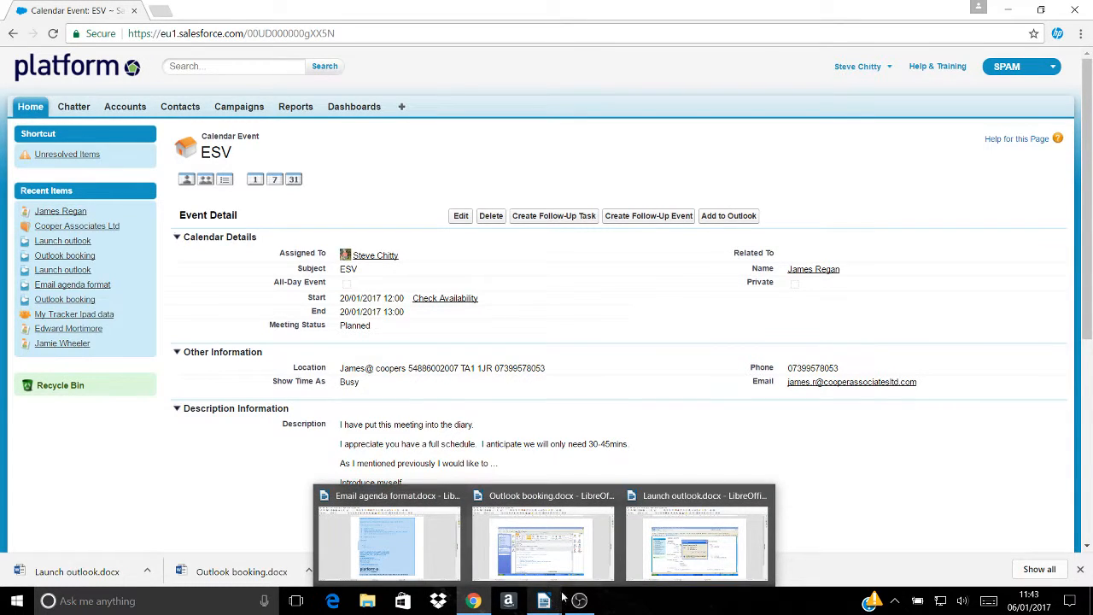
{"action": "left_click", "coordinate": [701, 545]}
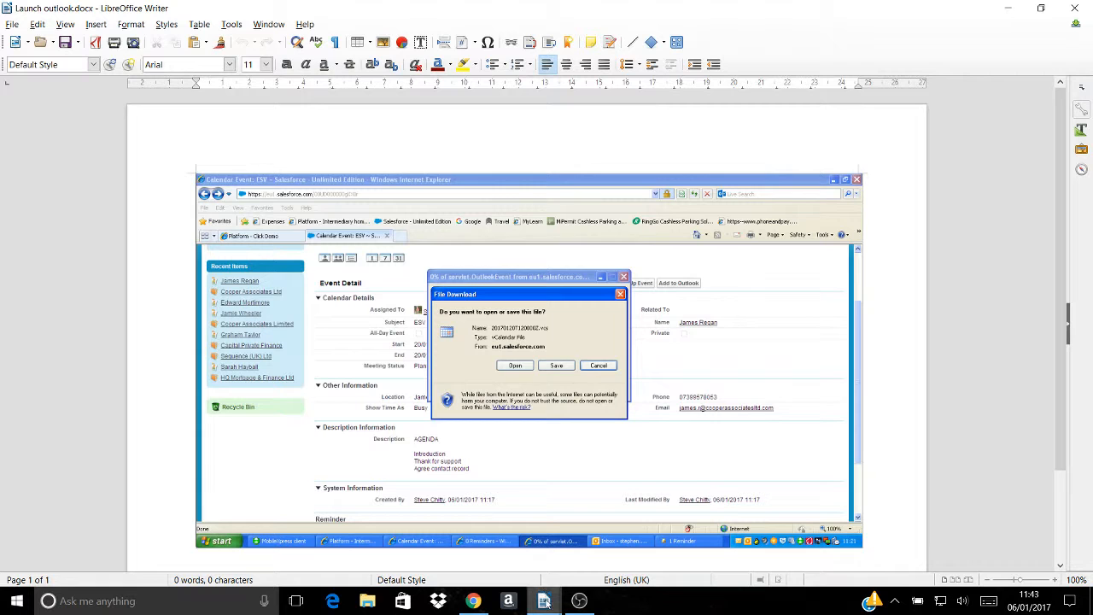
- Switch to Outlook booking.docx and select its embedded ESV appointment screenshot
{"action": "mouse_move", "coordinate": [545, 601]}
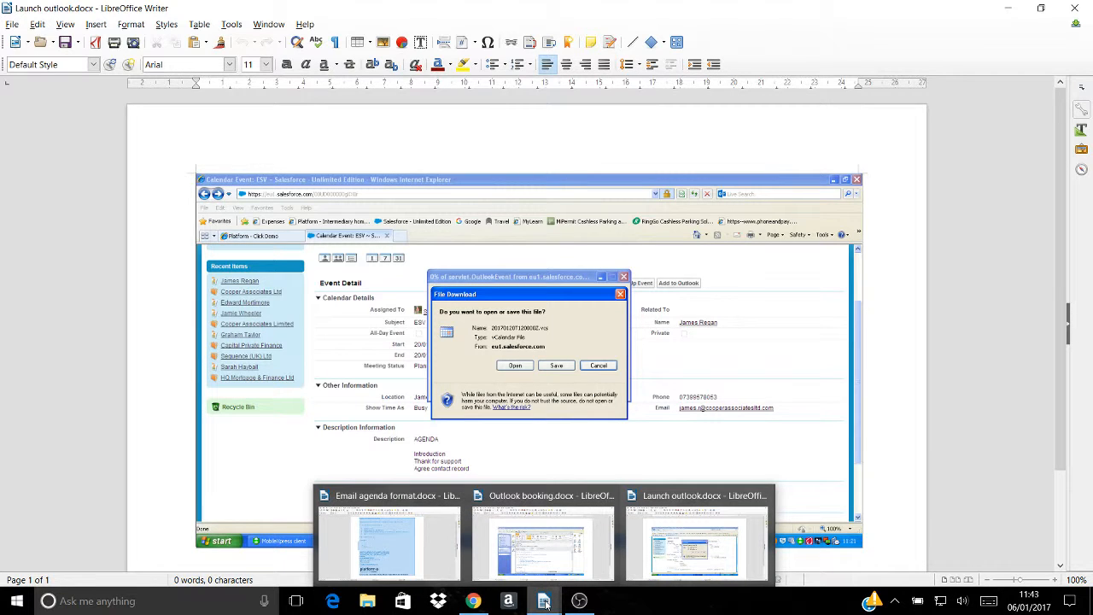
{"action": "left_click", "coordinate": [549, 561]}
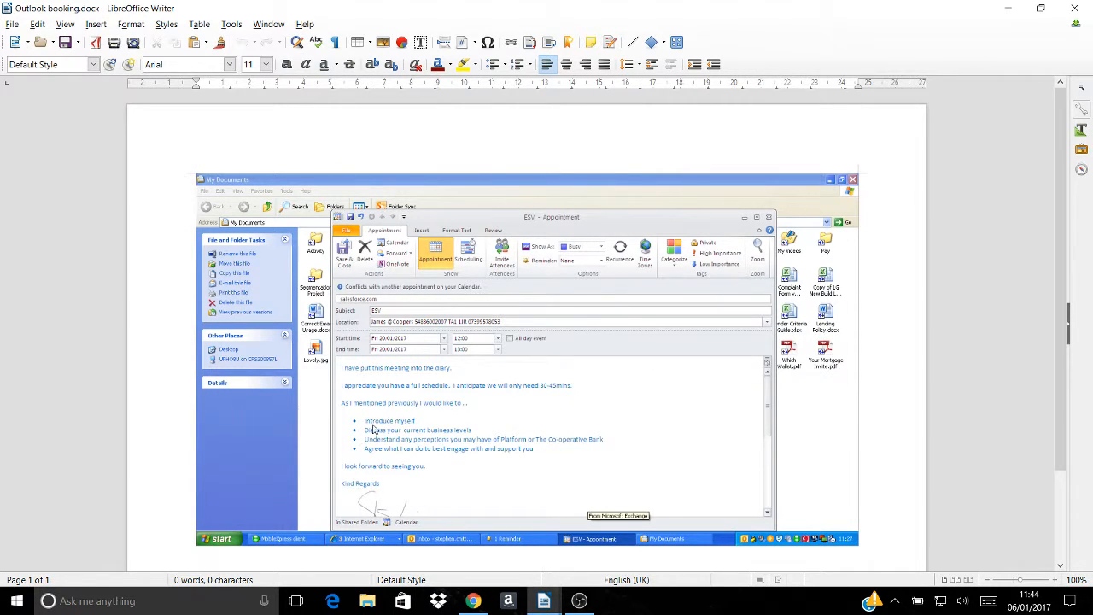
{"action": "scroll", "coordinate": [417, 416], "scroll_direction": "down", "scroll_amount": 1}
{"action": "scroll", "coordinate": [417, 423], "scroll_direction": "up", "scroll_amount": 1}
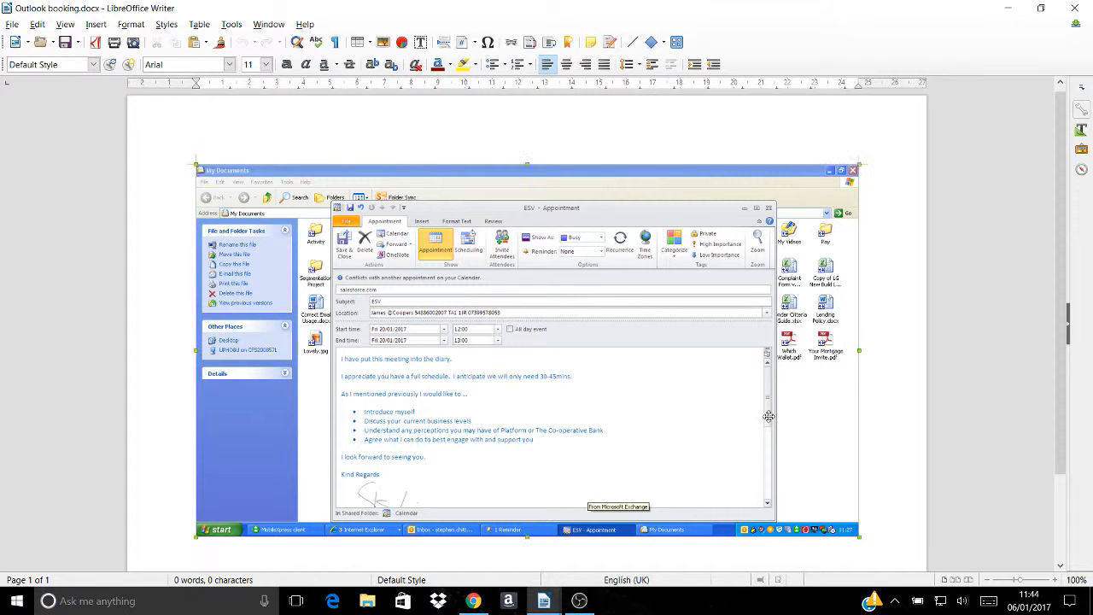
{"action": "mouse_move", "coordinate": [770, 417]}
{"action": "left_mouse_down"}
{"action": "mouse_move", "coordinate": [762, 448]}
{"action": "mouse_move", "coordinate": [765, 400]}
{"action": "left_mouse_up"}
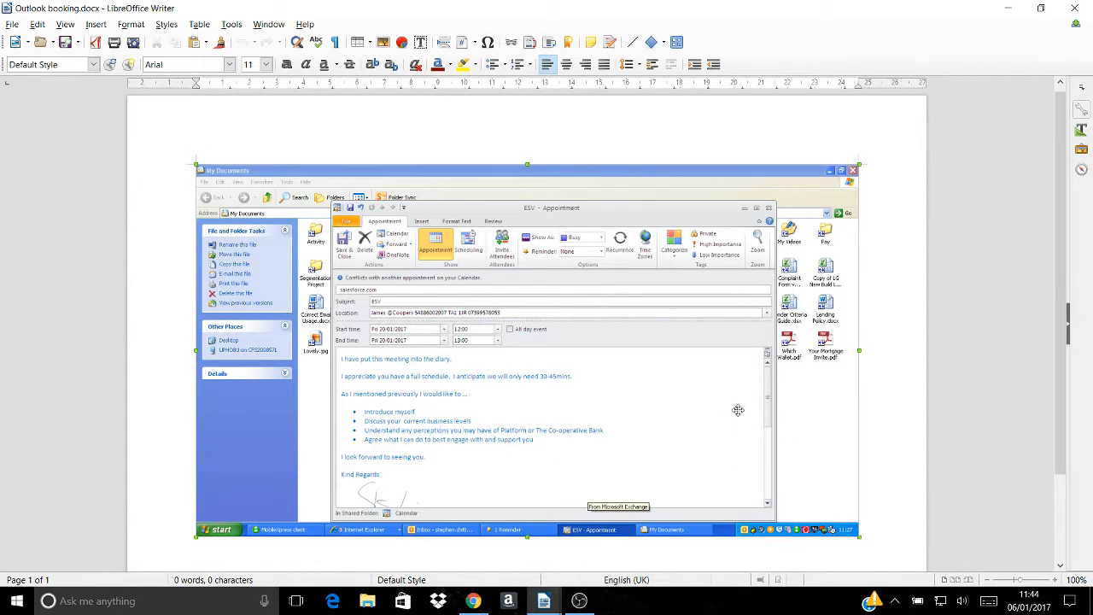